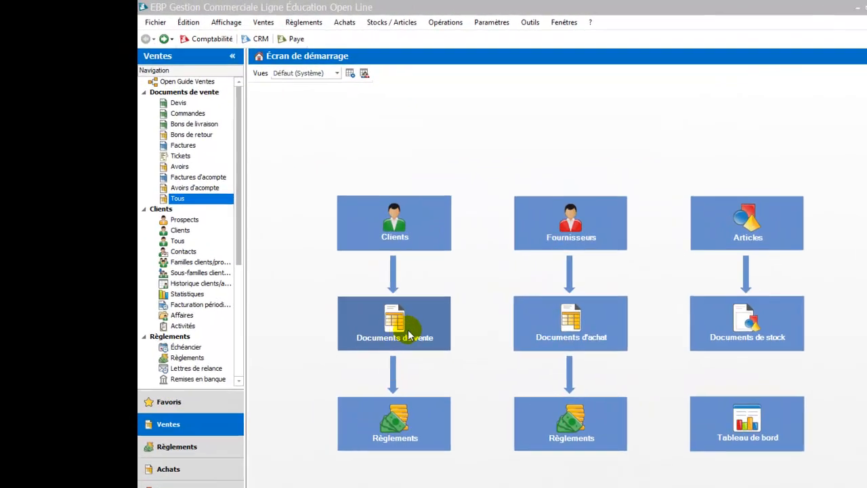
click(406, 328)
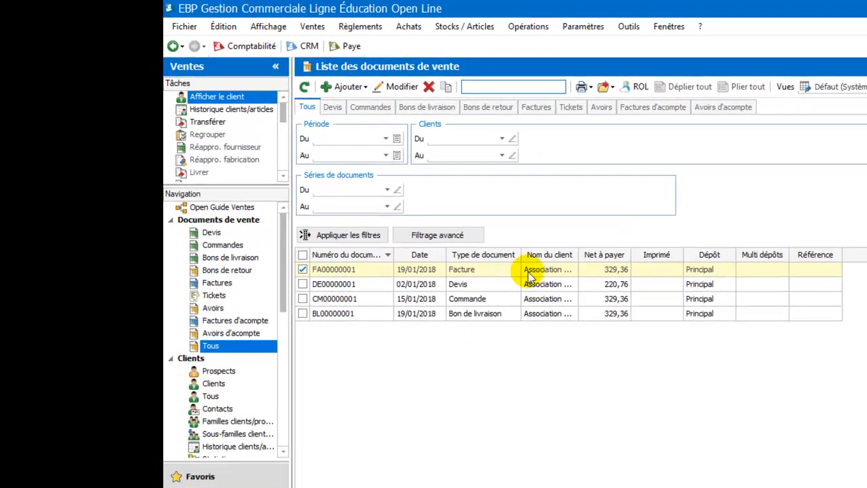
click(335, 270)
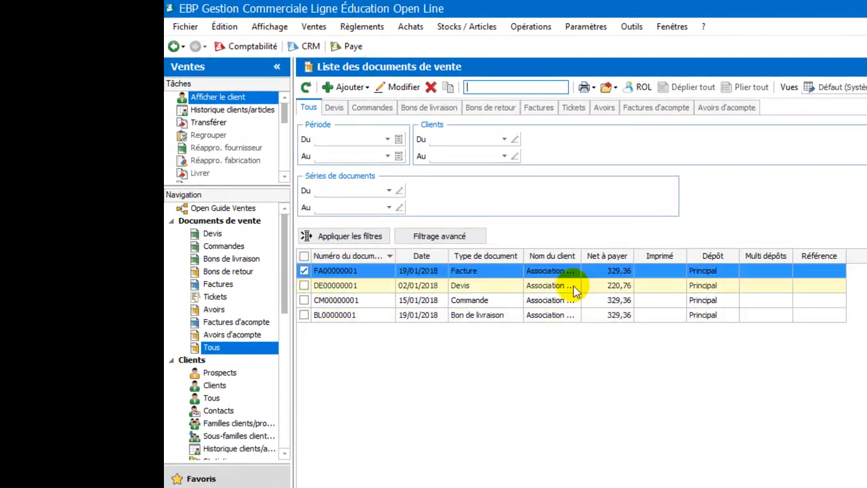
right_click(329, 272)
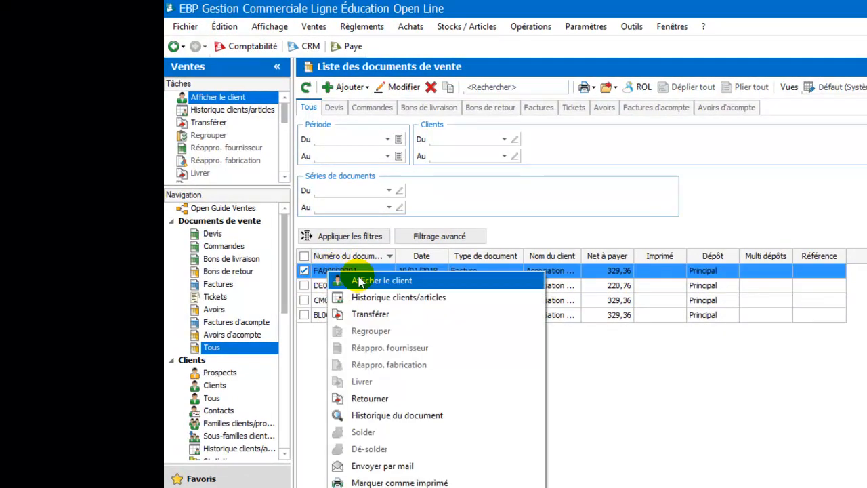
click(380, 319)
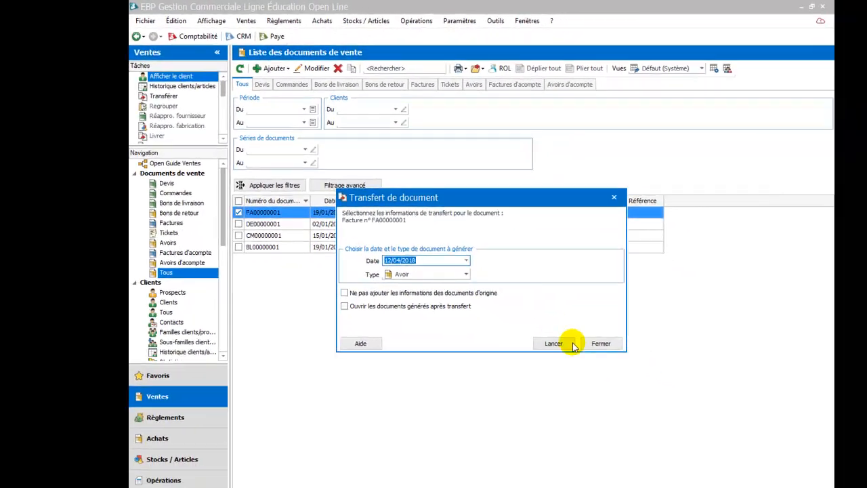
click(766, 438)
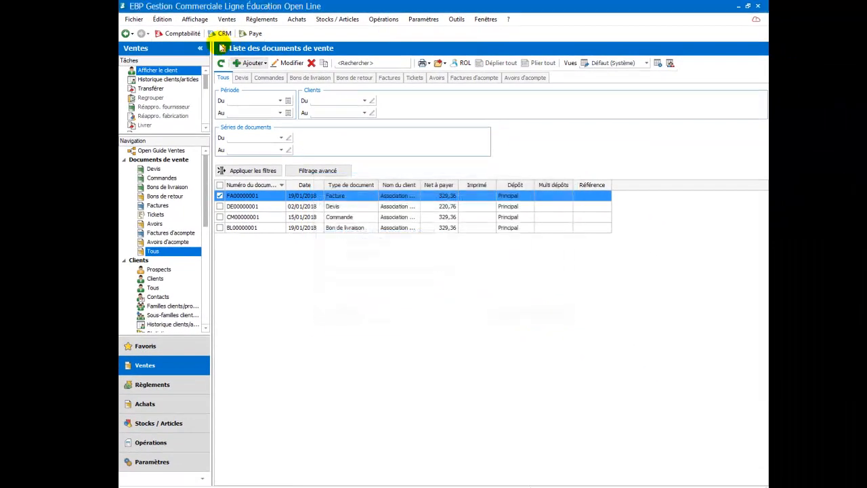
click(124, 36)
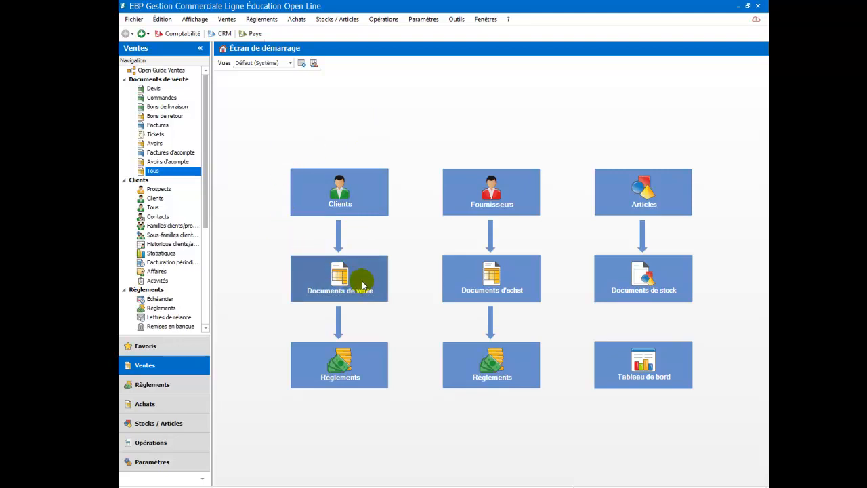
- Start a new return note (Bon de retour) from the list of sales documents
click(361, 278)
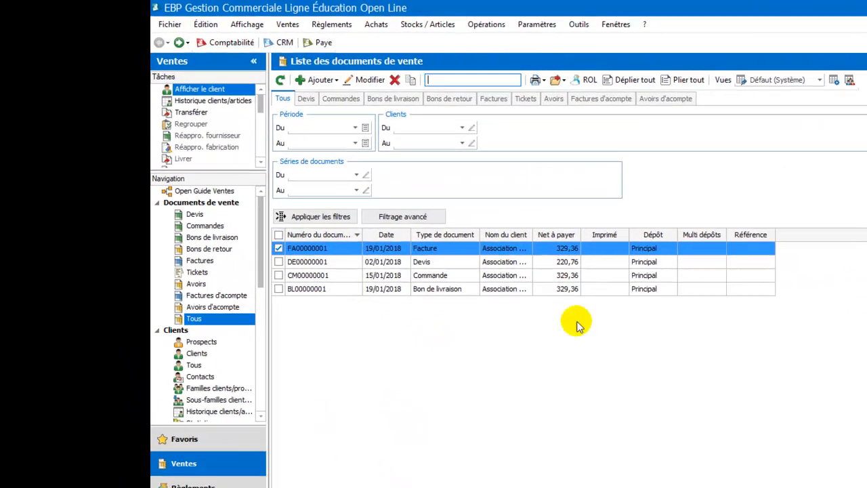
click(329, 83)
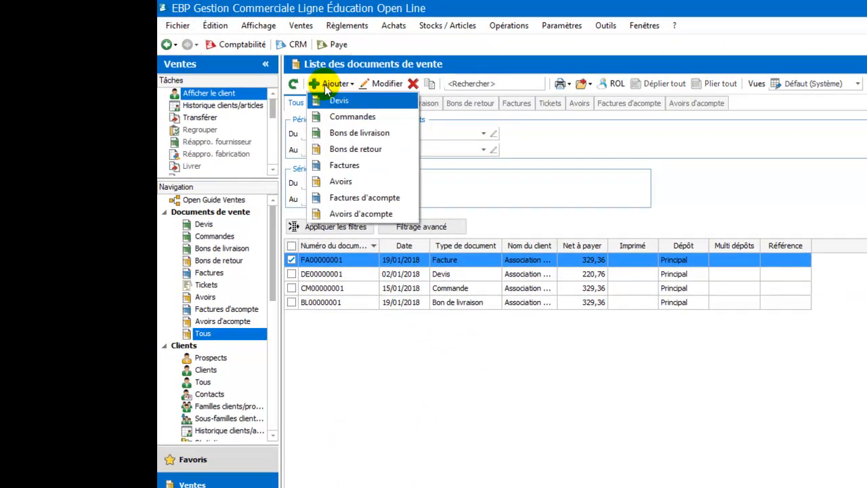
click(336, 149)
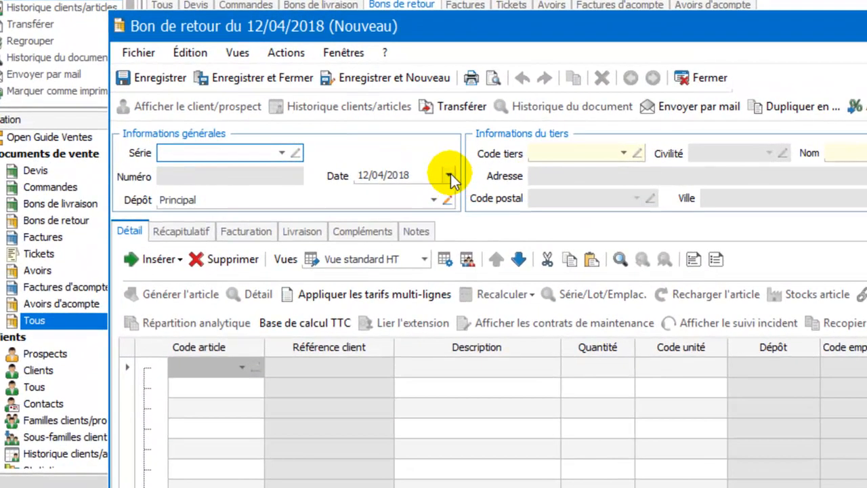
- Date the return note 23/01/2018 and assign it to the customer Association Promotion du Commerce Équitable de l'Yonne
click(372, 167)
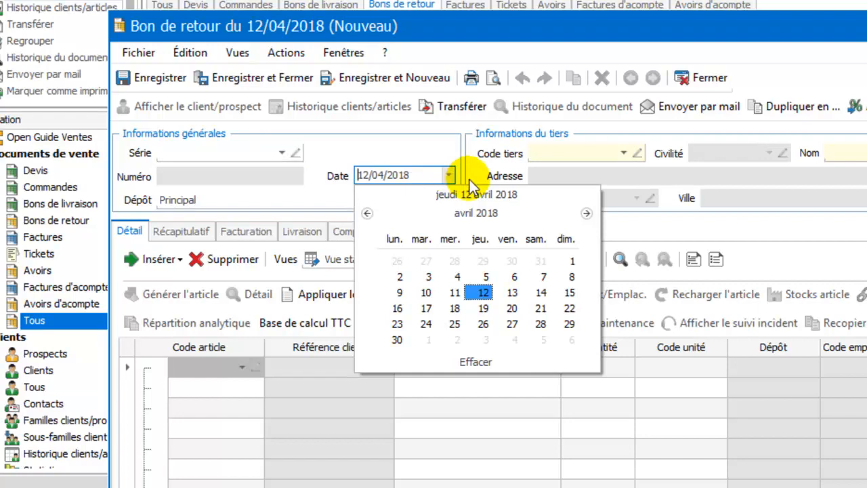
click(366, 212)
click(367, 213)
click(366, 212)
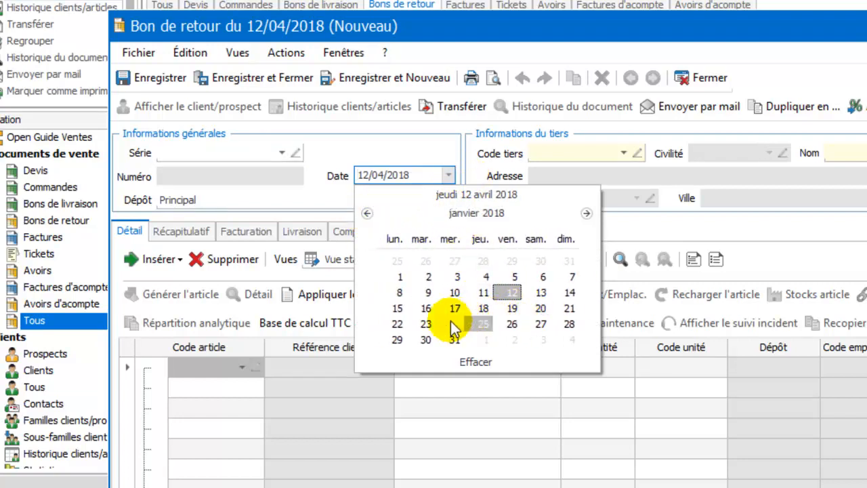
click(425, 324)
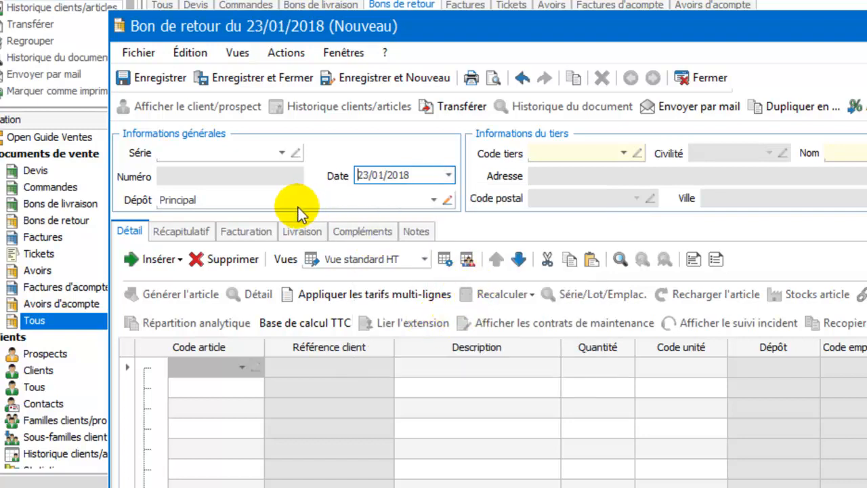
click(623, 154)
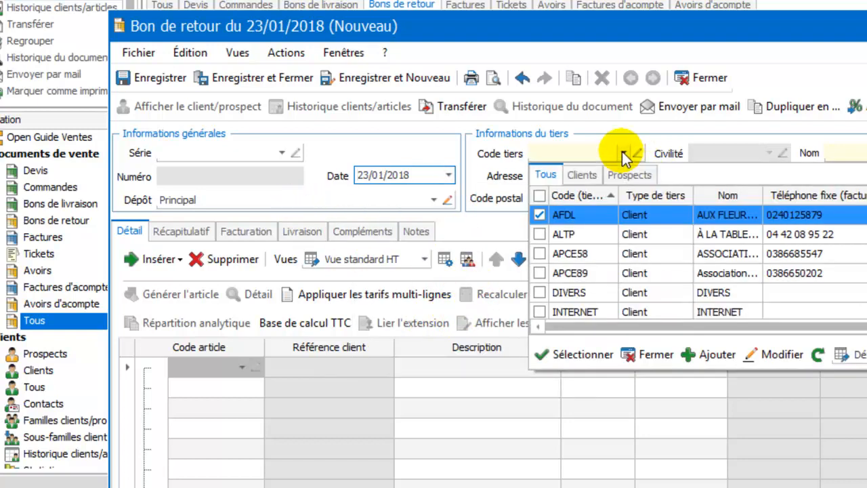
click(587, 273)
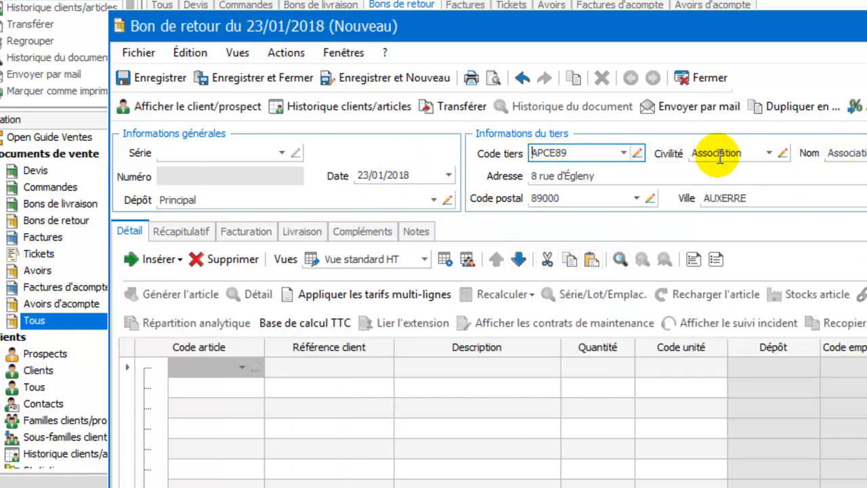
- Add the article KALI to the first line of the return note with a quantity of 3
click(203, 368)
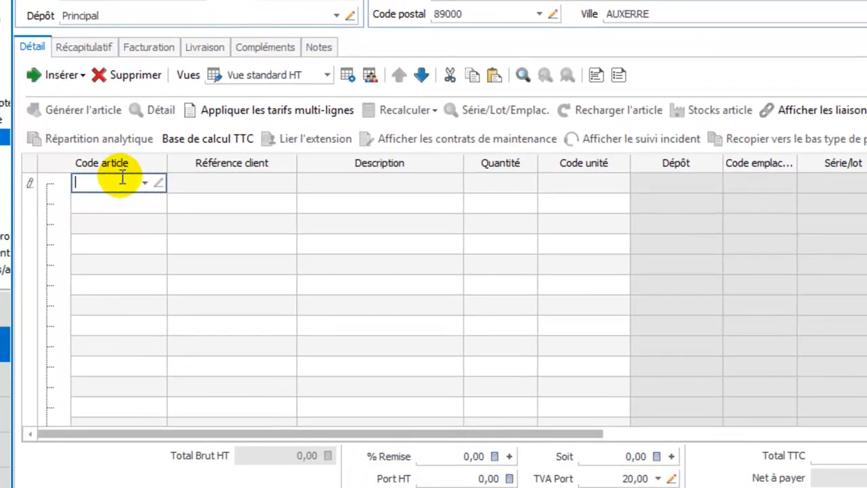
text(k)
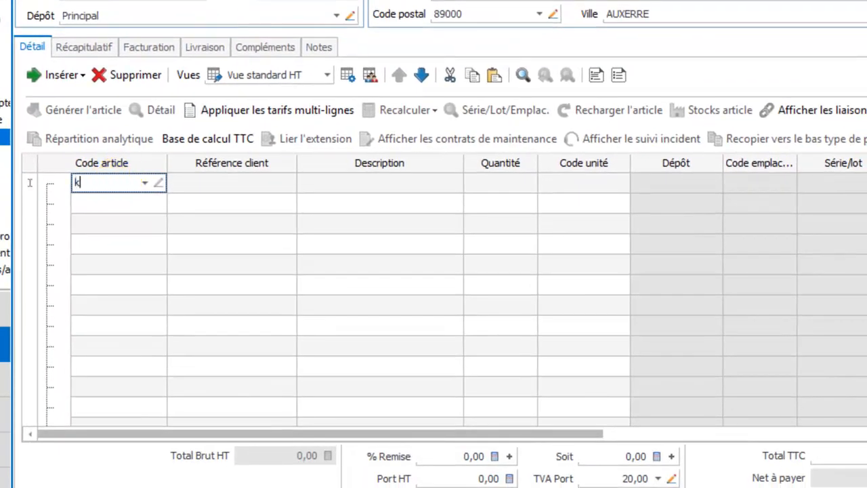
text(ali)
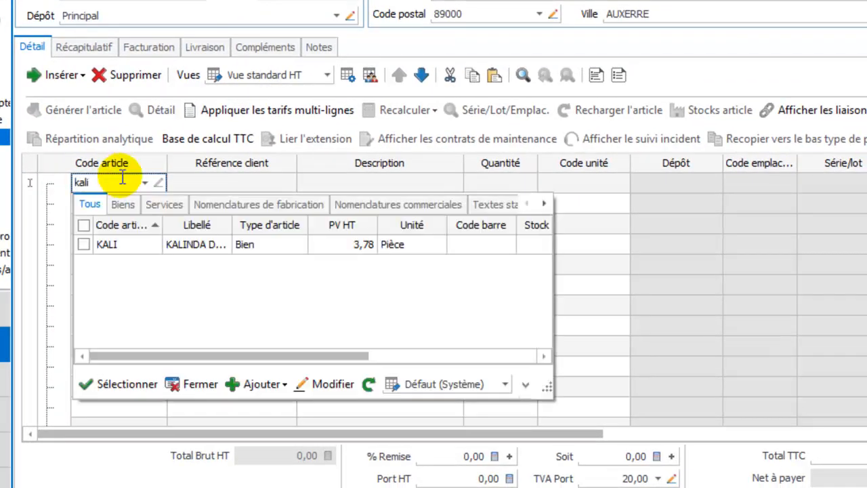
double_click(161, 246)
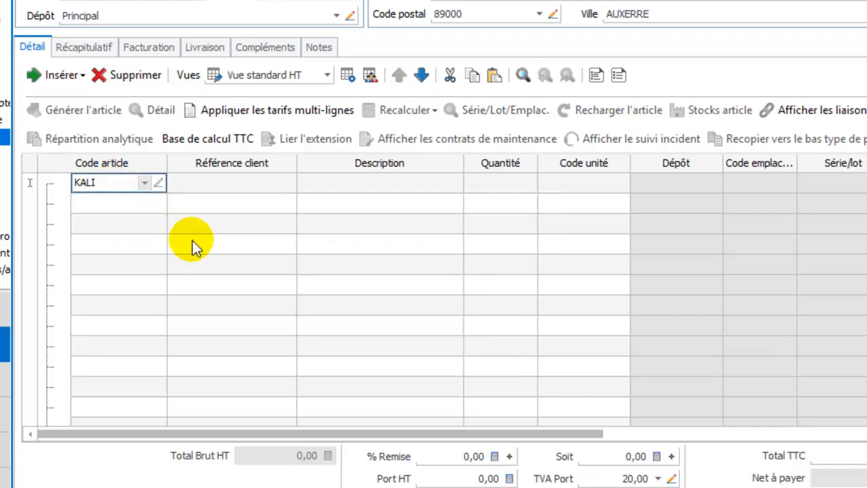
click(476, 179)
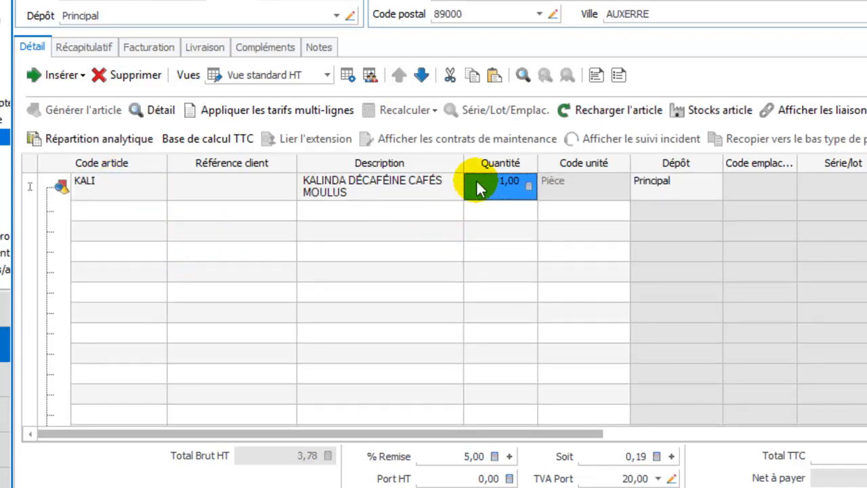
text(3)
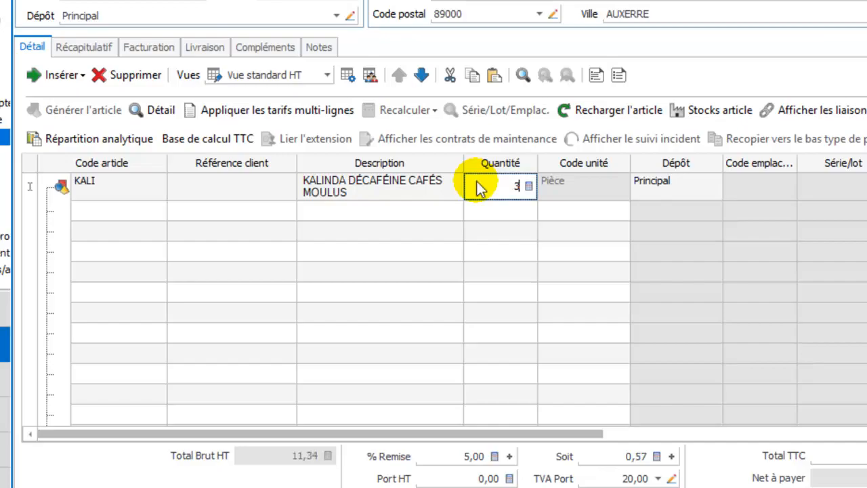
key(Tab)
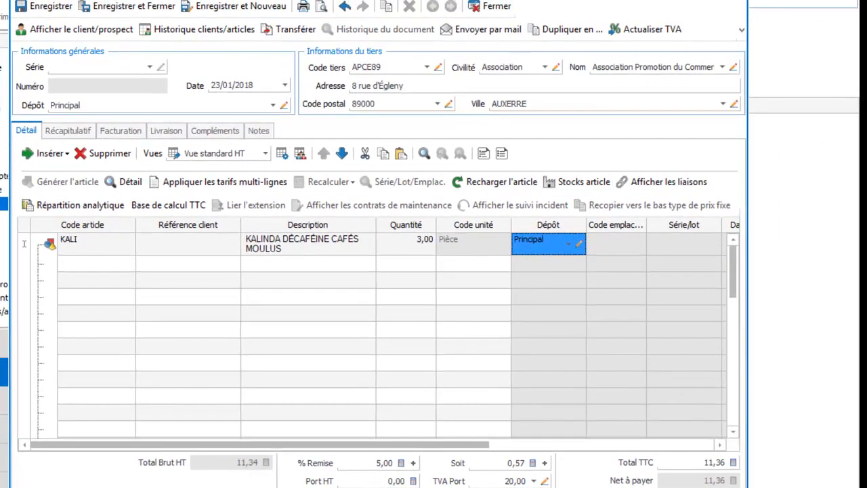
- Enlarge the return note window, check the line's price, discount and net amount columns, and save the document
click(701, 0)
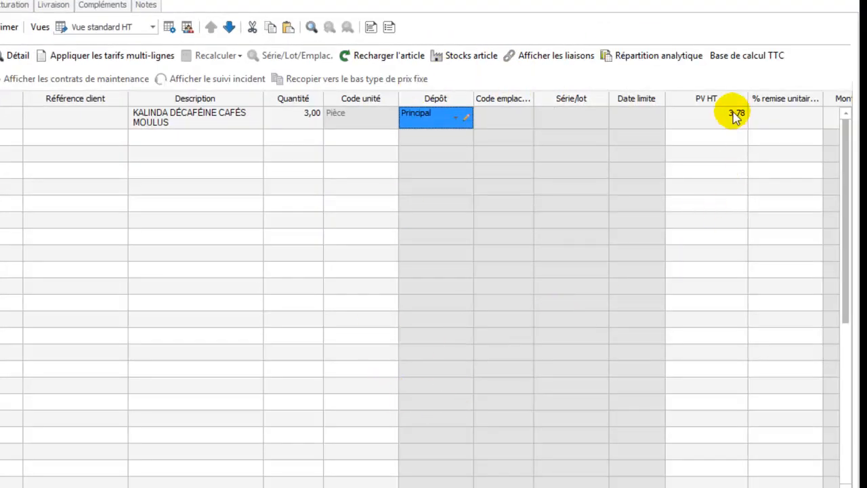
click(779, 121)
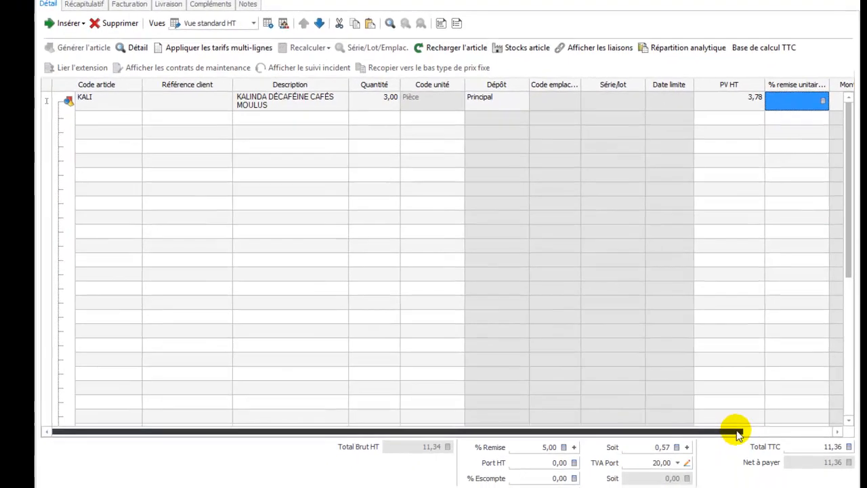
drag(739, 433, 822, 430)
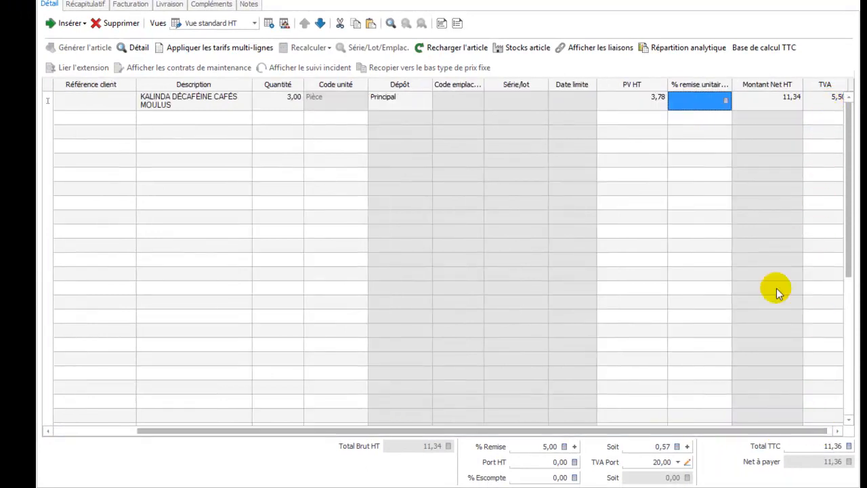
drag(714, 435, 567, 412)
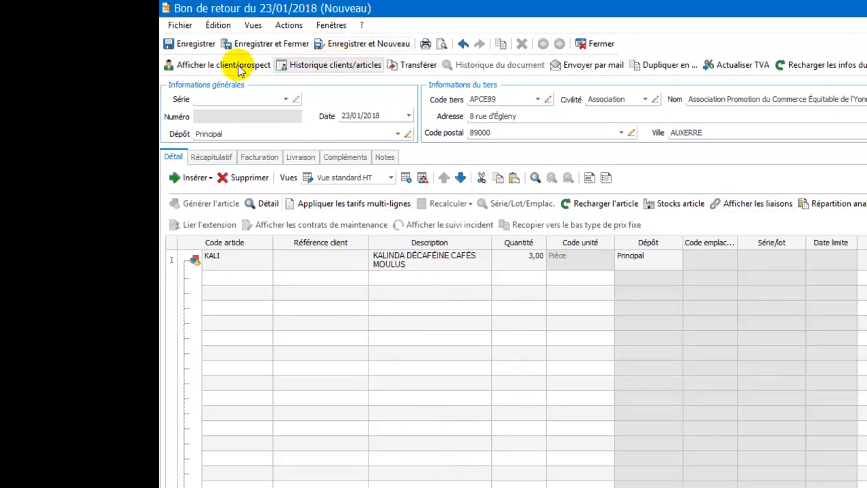
click(195, 43)
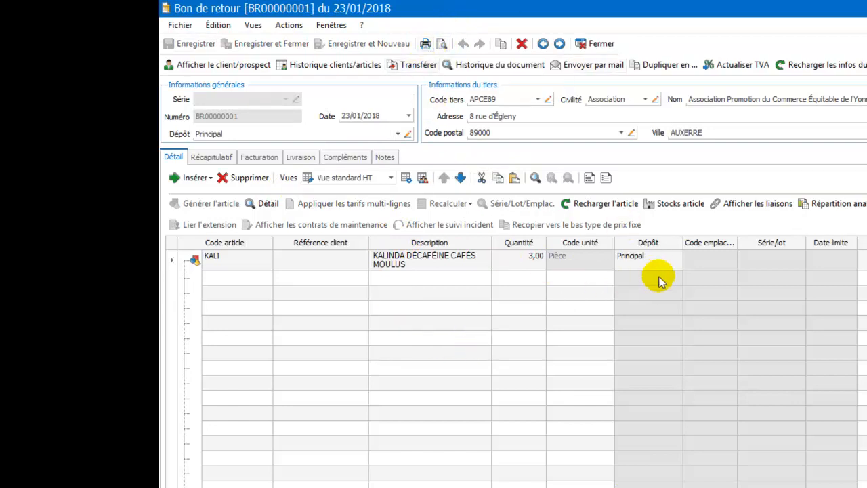
- Transfer the return note into a credit note (Avoir) dated 23/01/2018, with the option to open generated documents after transfer
click(420, 66)
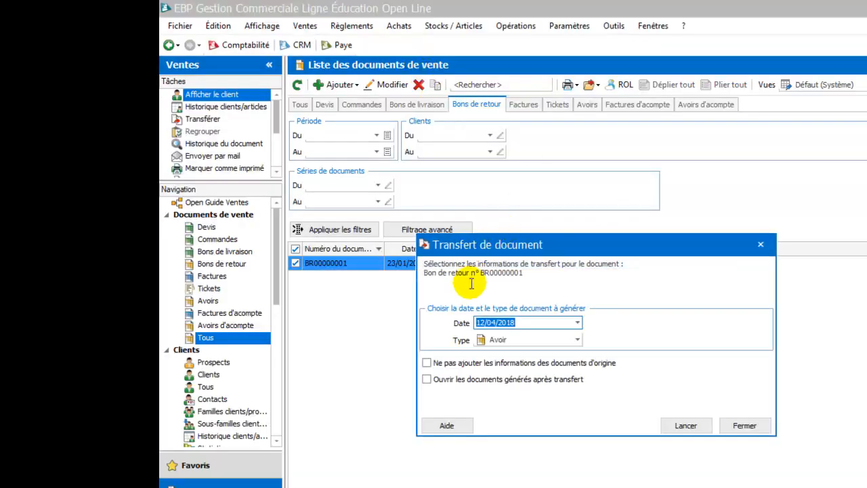
click(577, 323)
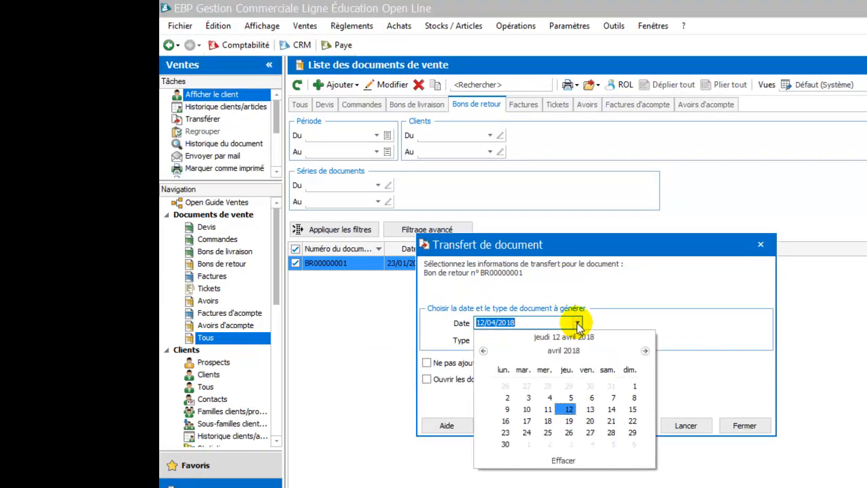
click(483, 351)
click(483, 351)
click(483, 350)
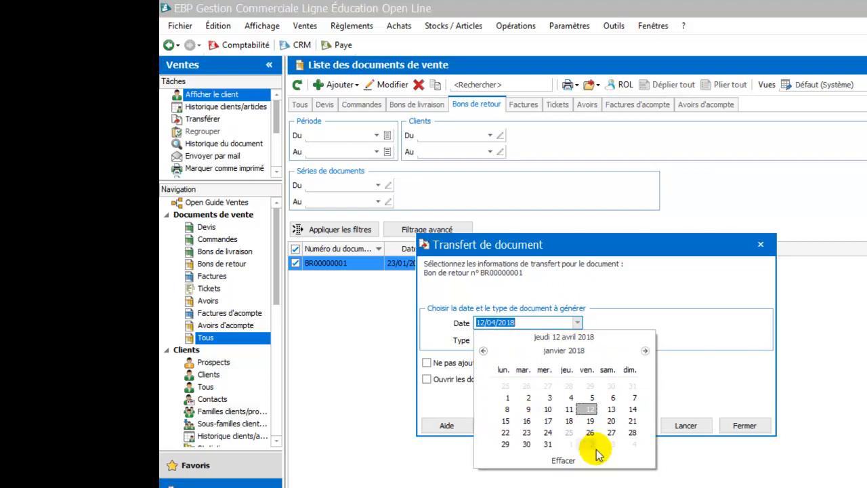
click(526, 432)
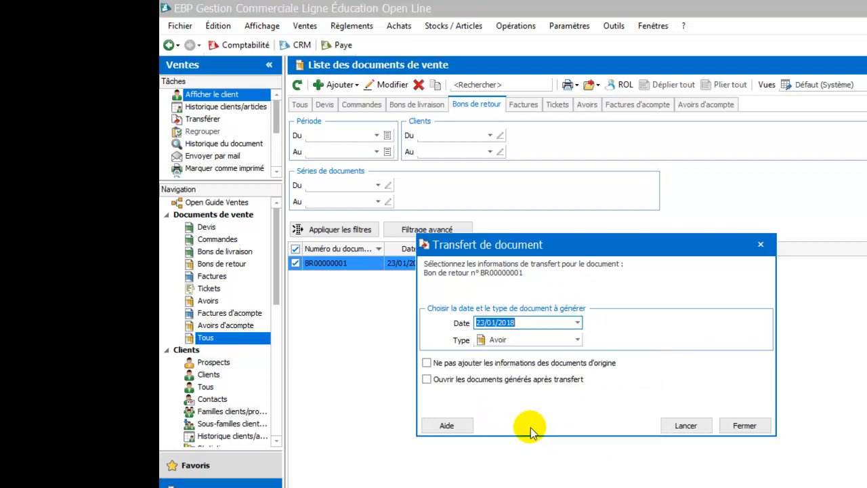
click(426, 379)
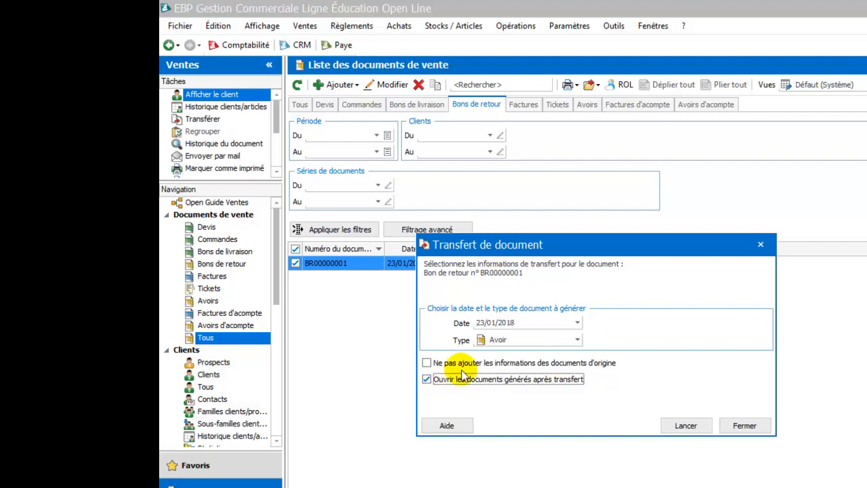
click(686, 427)
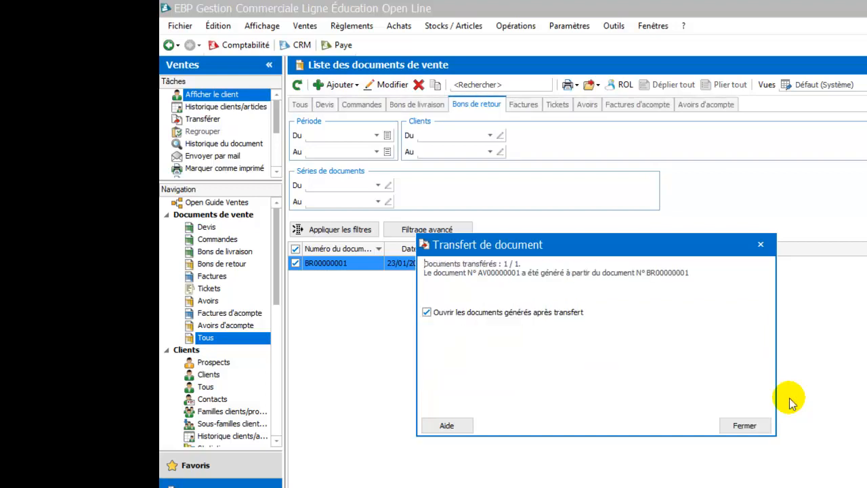
- Close the transfer report to open the generated credit note and maximize its window
click(749, 428)
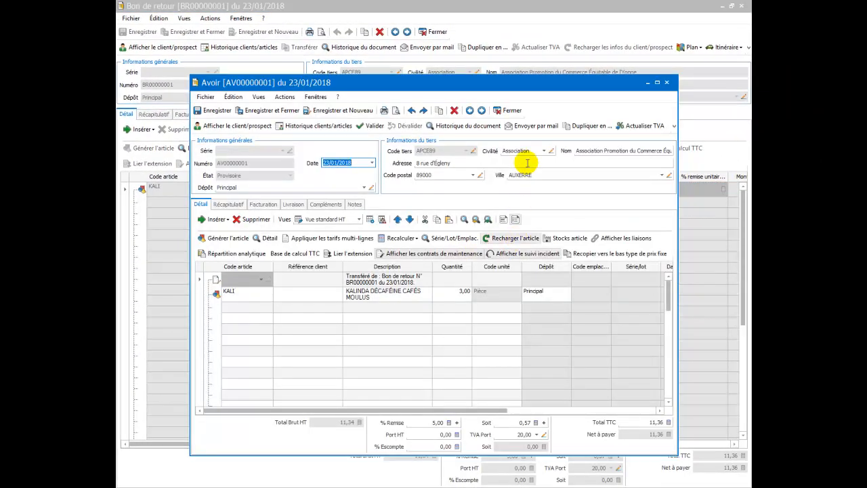
drag(562, 86, 562, 52)
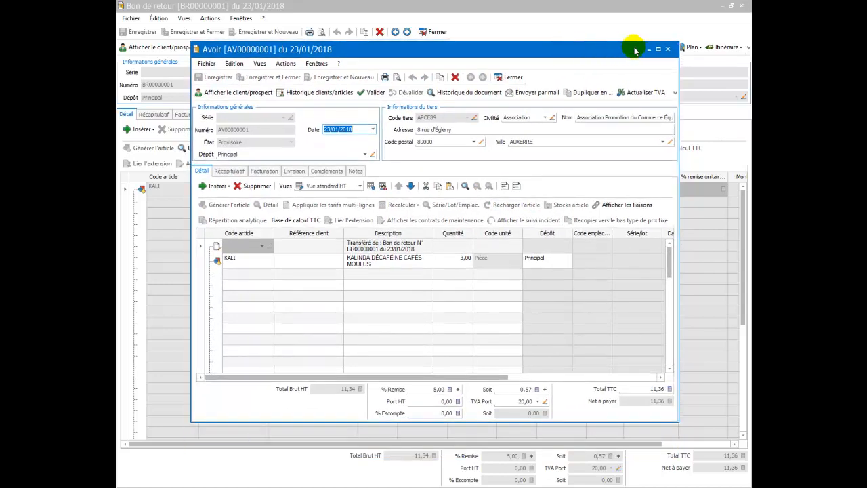
click(658, 50)
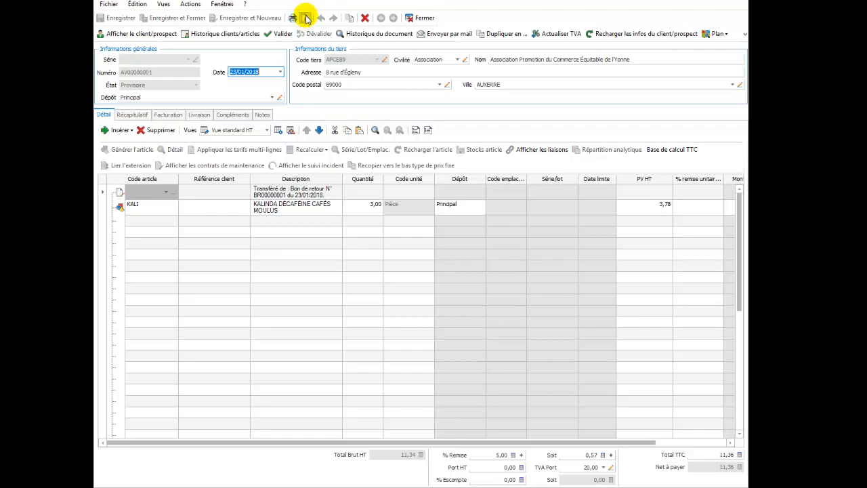
- Preview the credit note with the print model "Avoir avec remise 2" and check its lines and totals
click(306, 17)
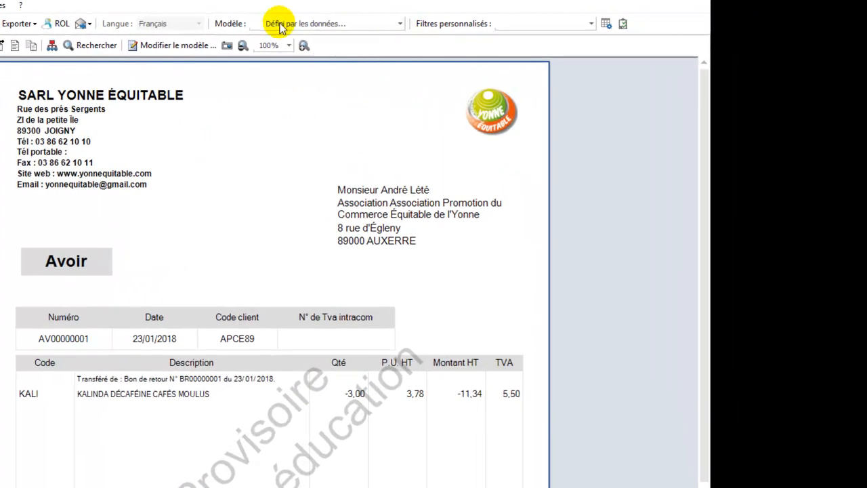
click(399, 25)
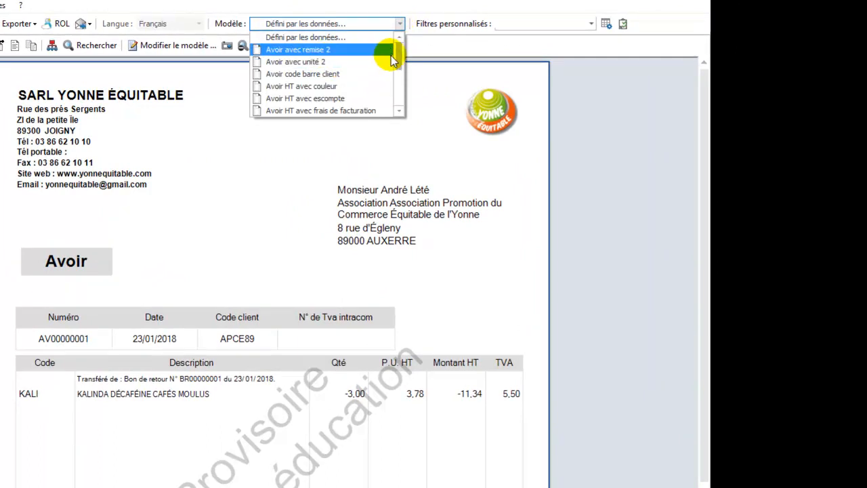
mouse_move(398, 56)
mouse_down()
mouse_move(399, 92)
mouse_move(401, 43)
mouse_up()
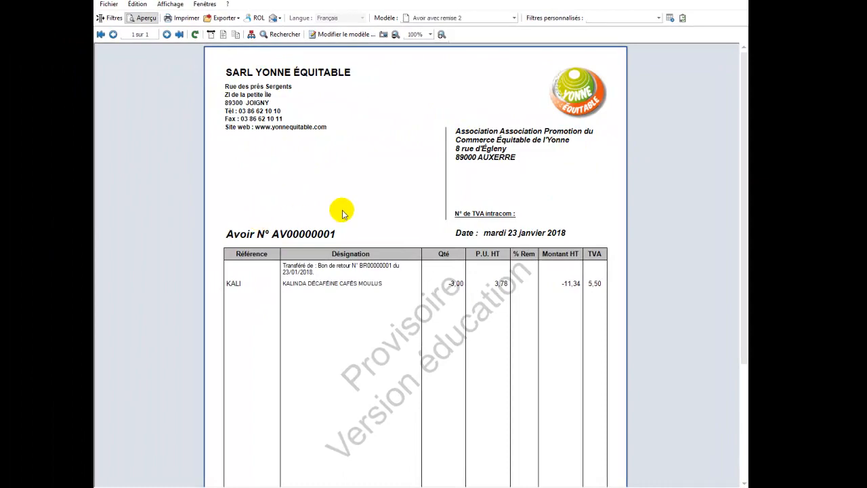
scroll(340, 209, down, 5)
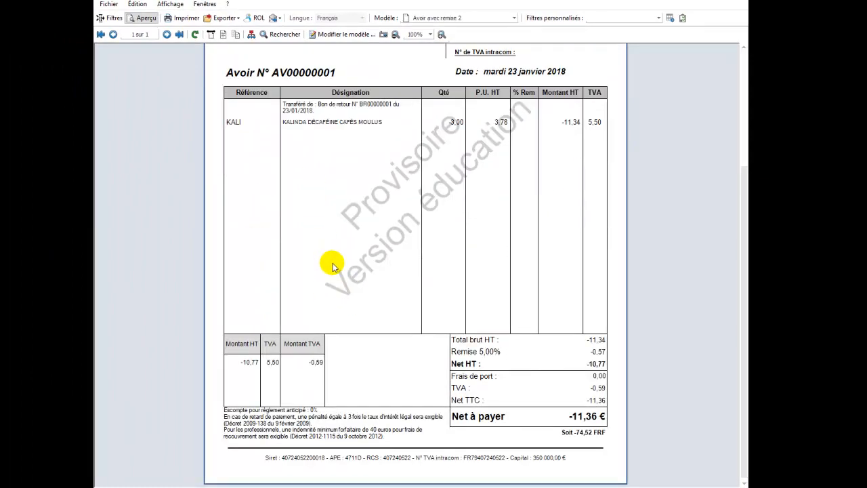
scroll(332, 266, up, 5)
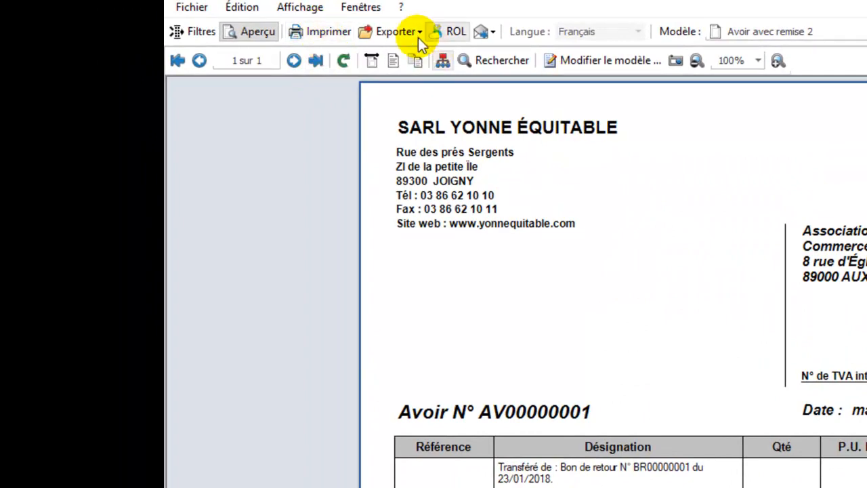
- Examine the export file formats offered for the credit note, and close the print preview
click(420, 31)
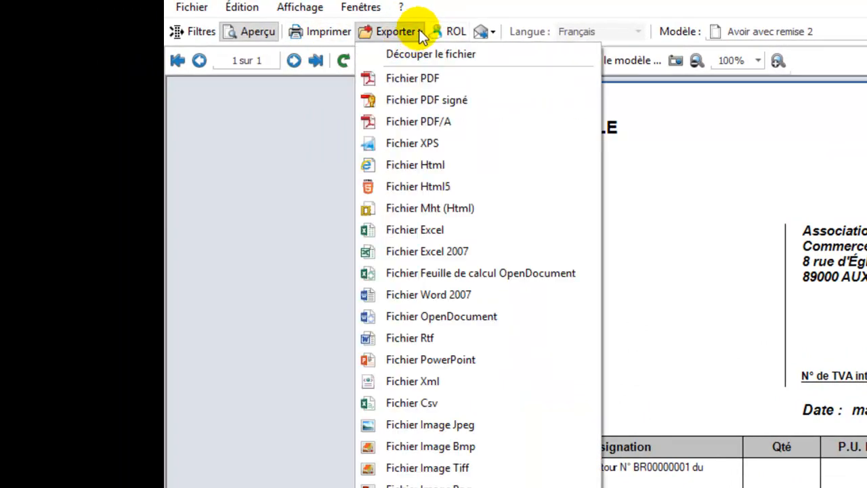
click(420, 34)
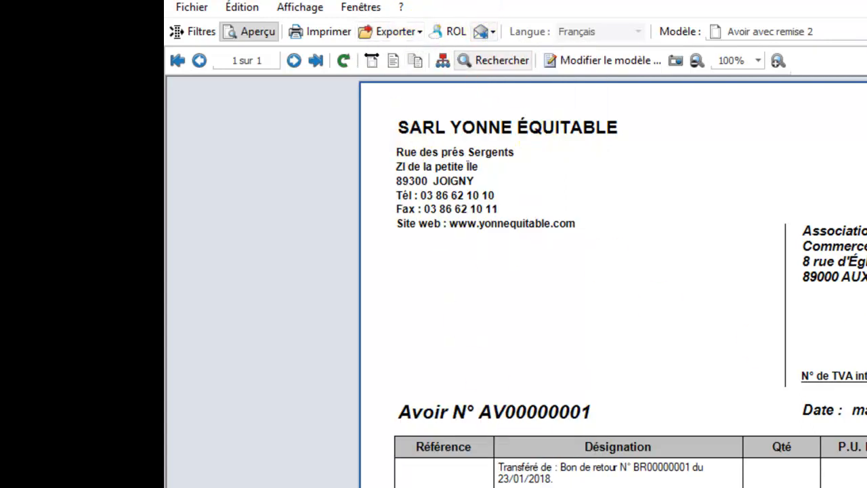
key(Escape)
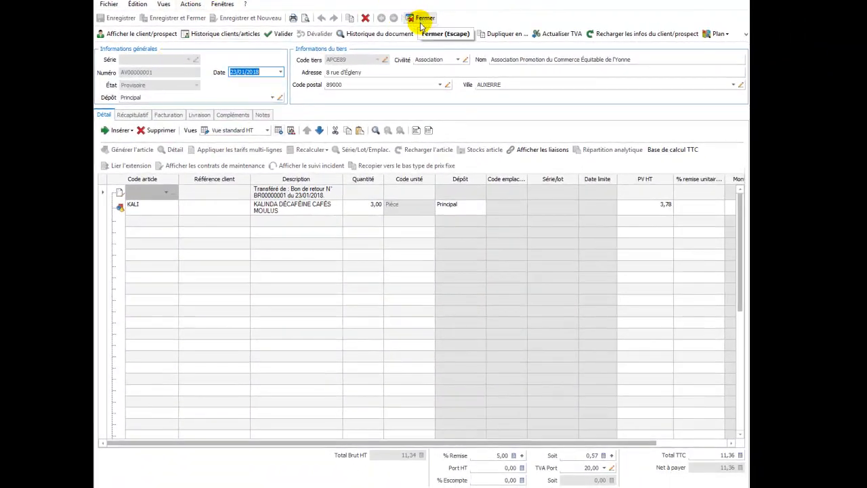
- Close the credit note and the return note, select the return note in the list, and return to the start screen
click(421, 18)
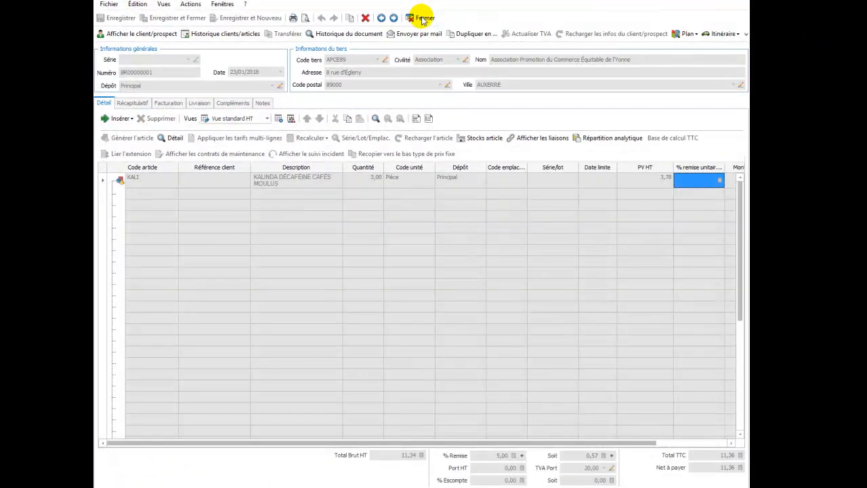
click(422, 18)
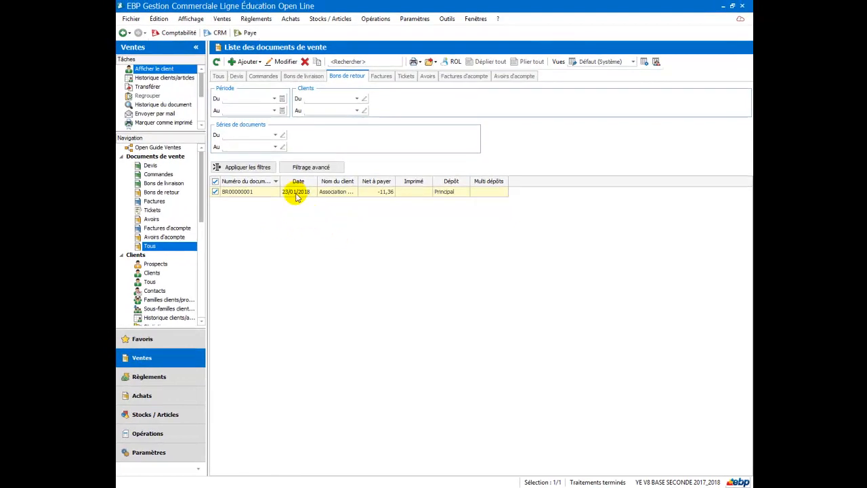
click(414, 191)
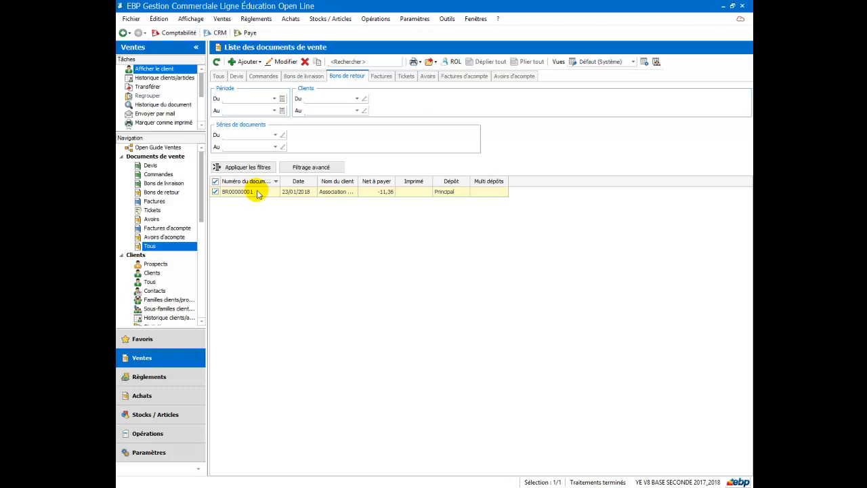
click(123, 34)
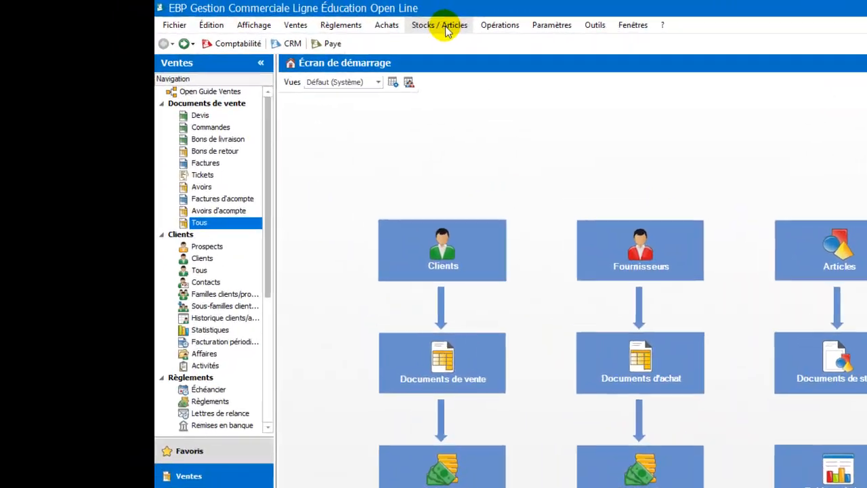
- Open the stock exit notes (Bons de sortie) and create a new exit note
click(342, 19)
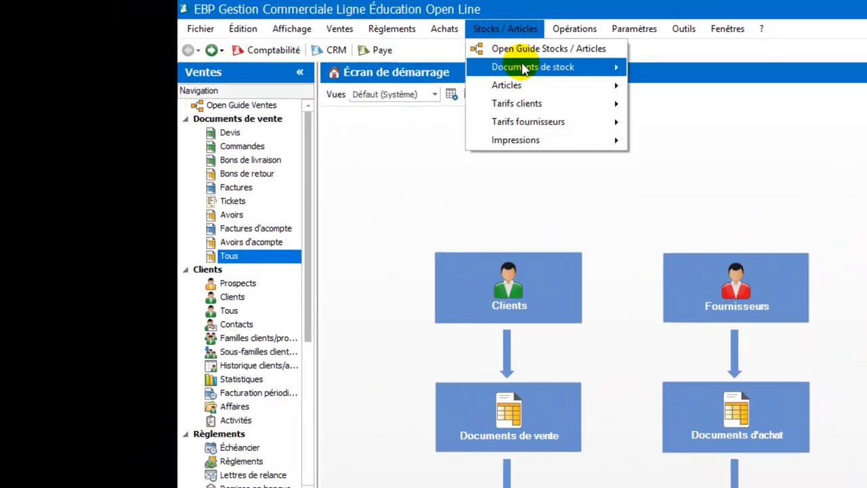
mouse_move(523, 69)
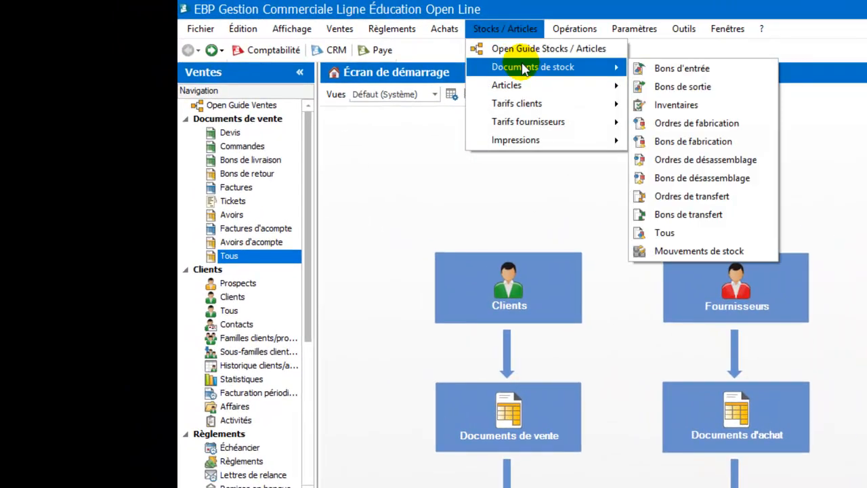
click(685, 88)
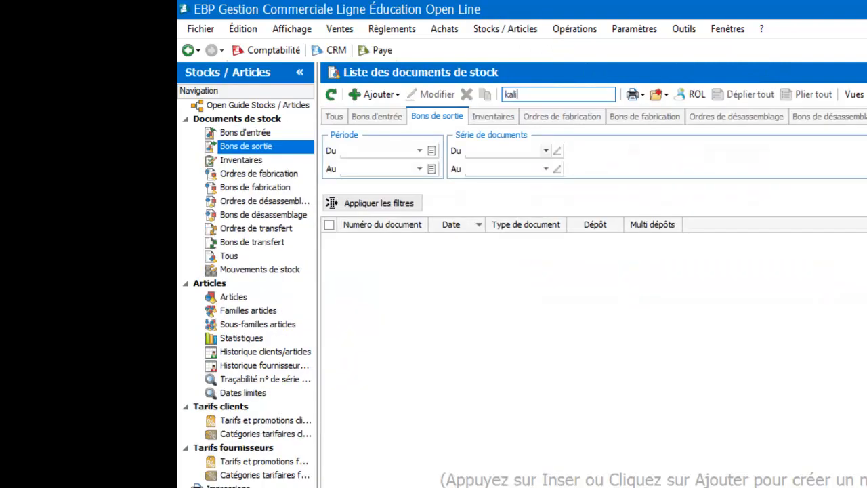
click(365, 96)
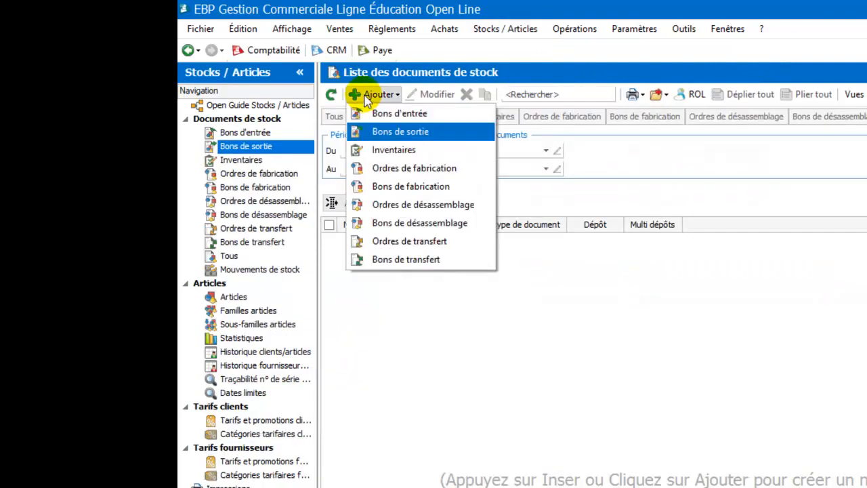
click(389, 134)
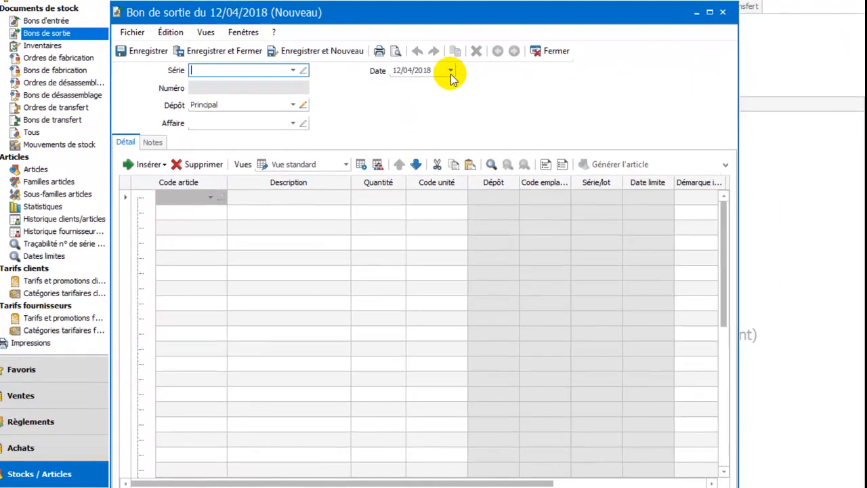
- Set the exit note's date to 23/01/2018
click(520, 140)
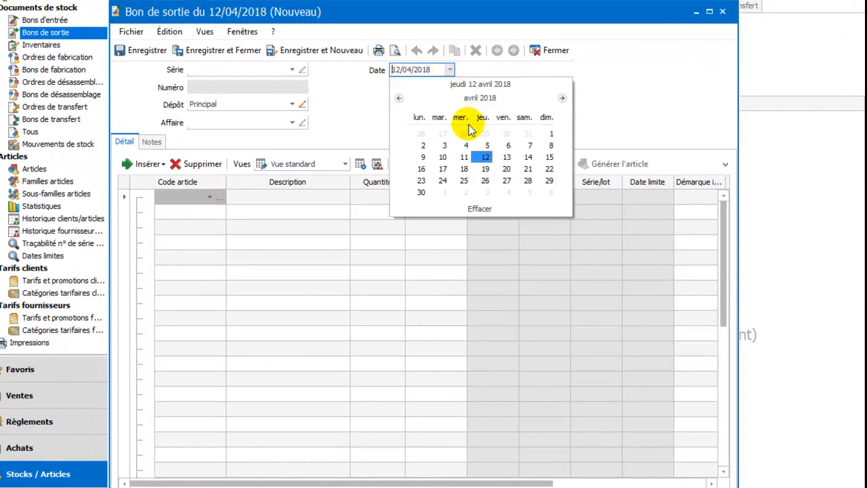
click(398, 98)
click(399, 98)
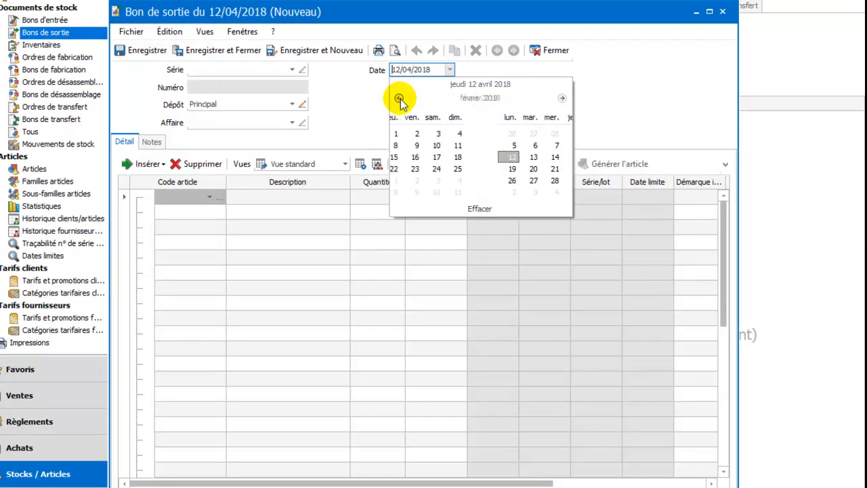
click(399, 98)
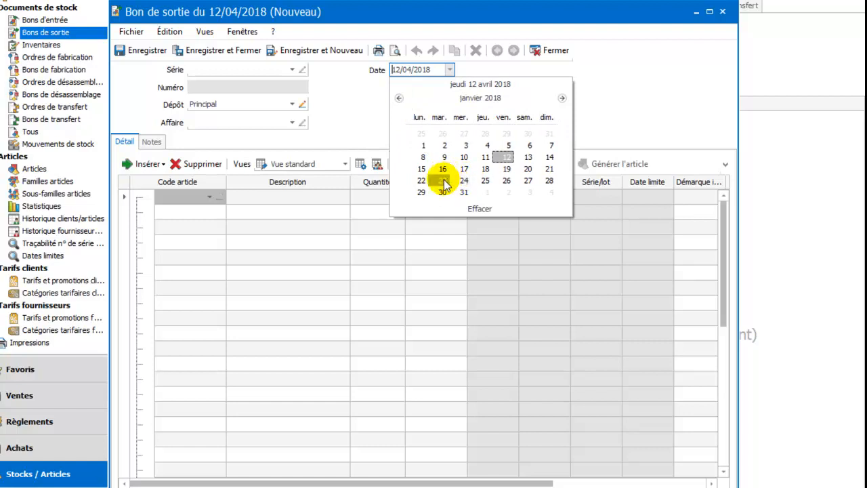
click(442, 181)
- Add the article KALI to the first line of the exit note
click(187, 198)
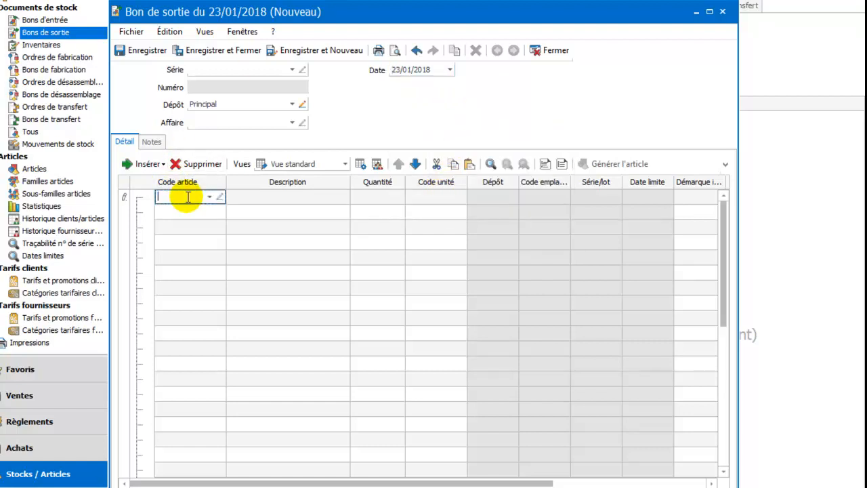
text(kali)
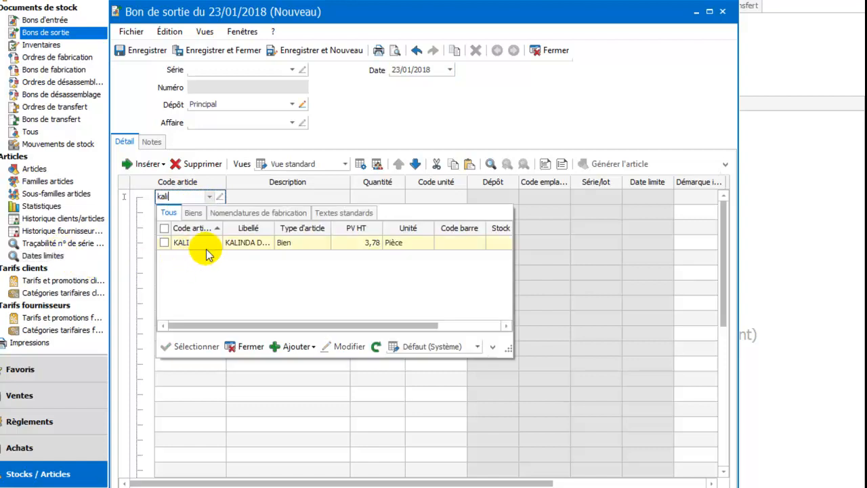
click(202, 247)
double_click(202, 246)
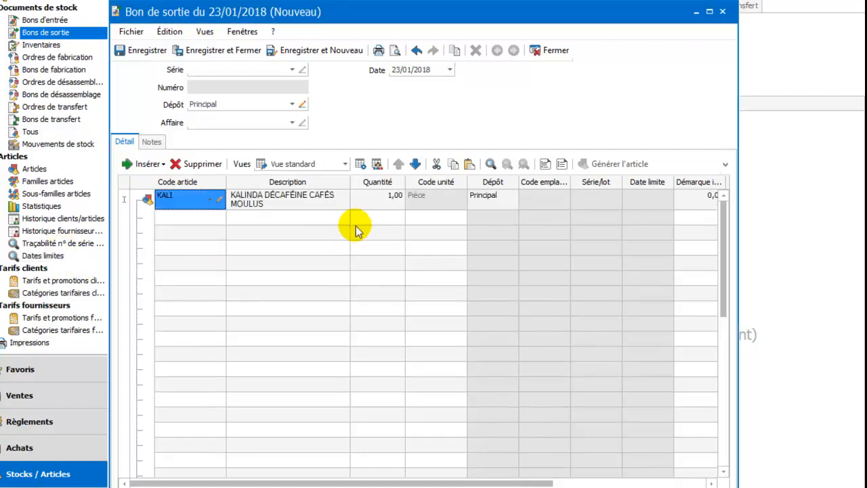
- Open the second line's description for a comment, leave it empty, and close the exit note without saving
click(273, 217)
click(273, 217)
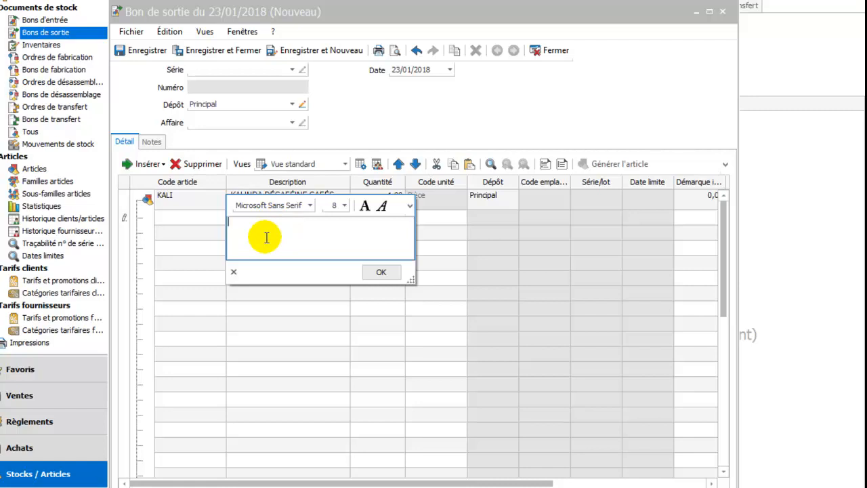
click(379, 272)
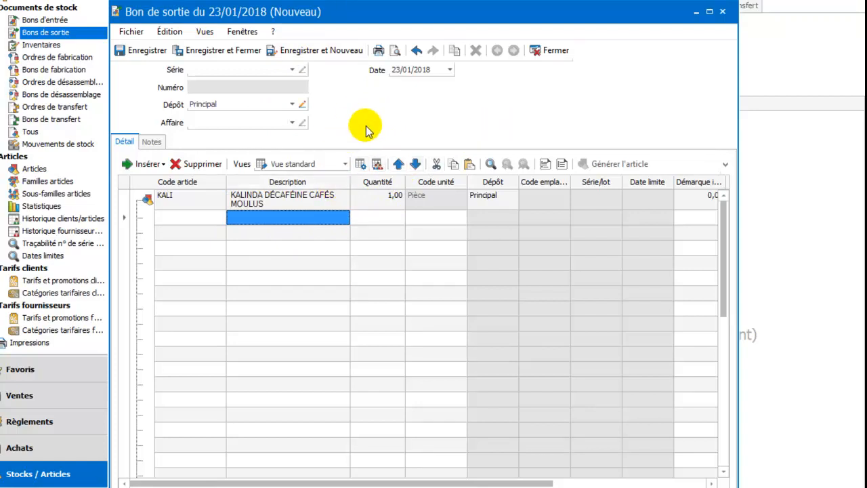
click(550, 51)
click(477, 267)
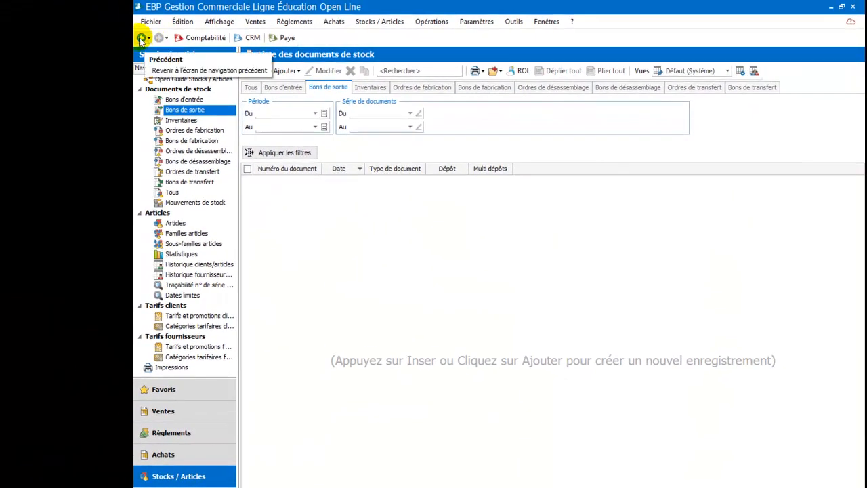
click(141, 38)
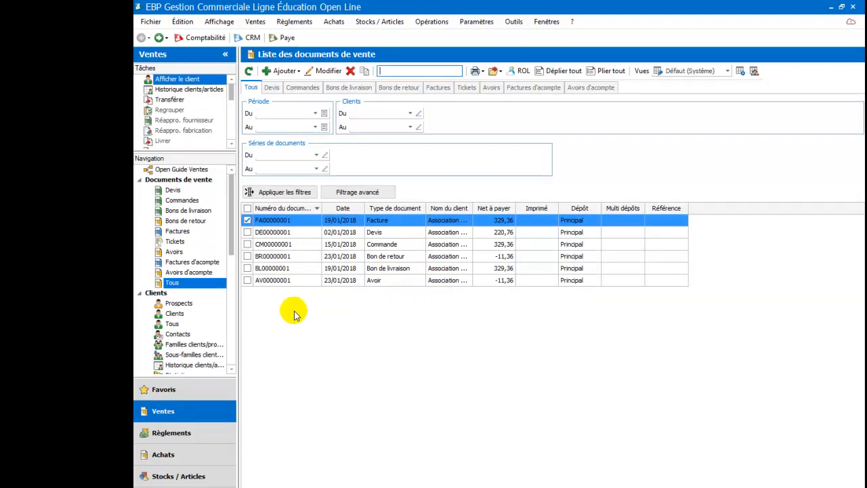
click(285, 72)
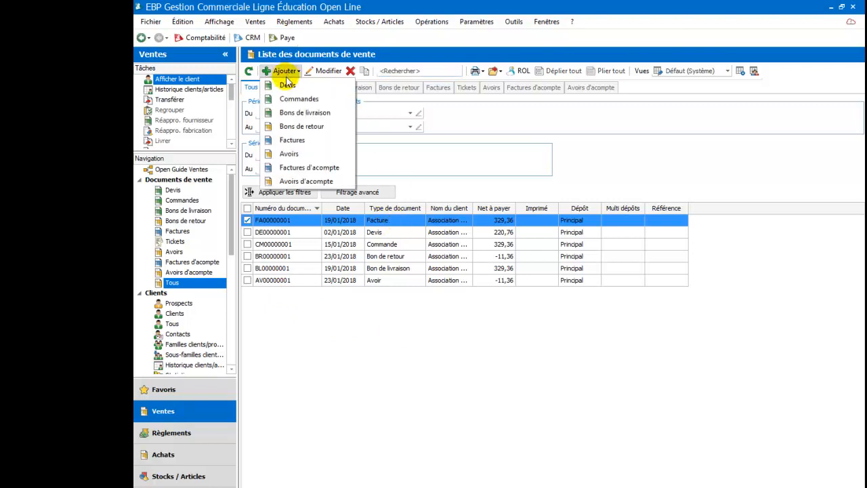
click(287, 155)
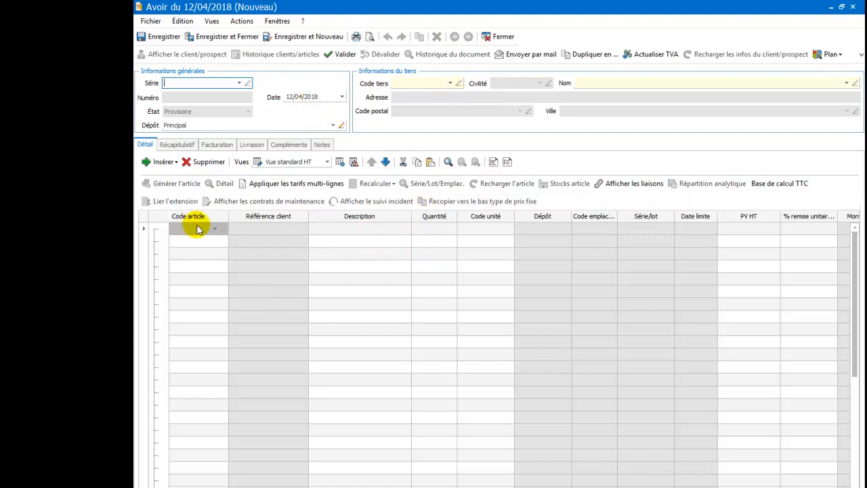
click(490, 38)
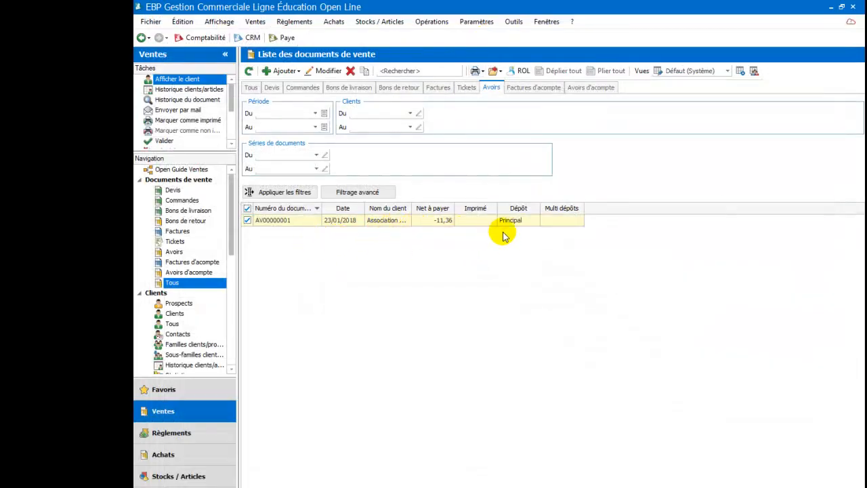
- Open the sales documents list from the start screen and create a new credit note (Avoir)
click(141, 38)
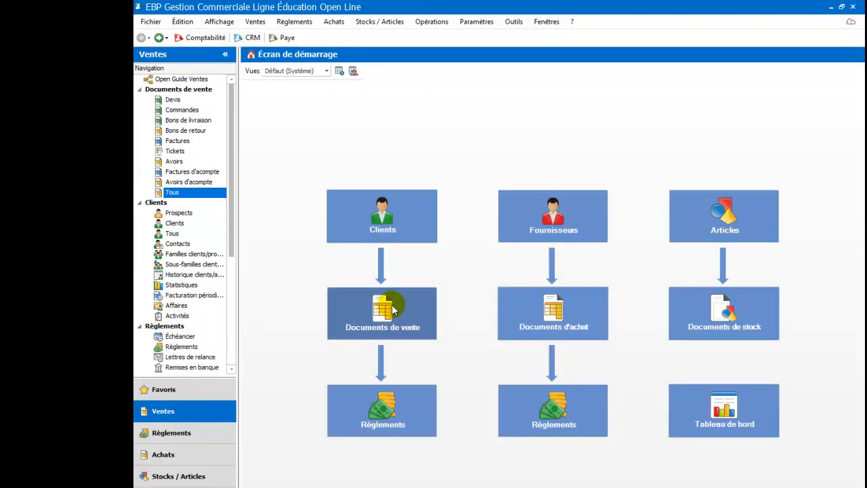
click(392, 306)
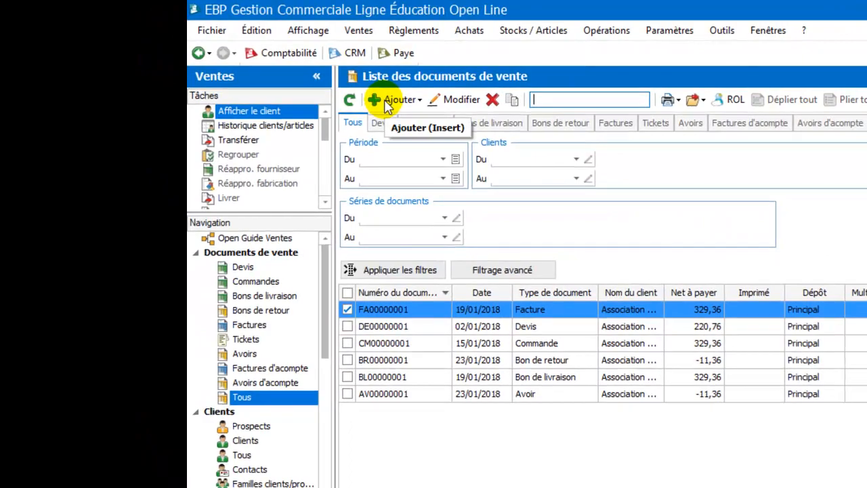
click(277, 72)
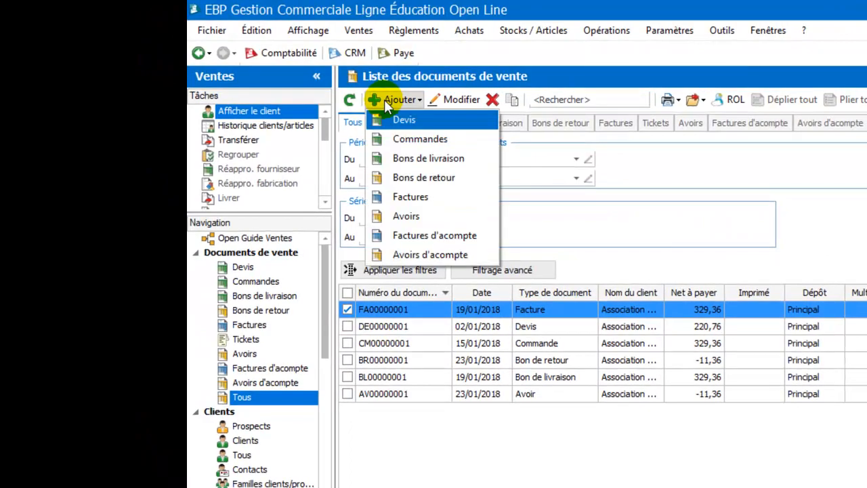
click(428, 216)
- Set the credit note's date to 25/01/2018 and select the customer Association Promotion du Commerce Équitable de l'Yonne
click(303, 86)
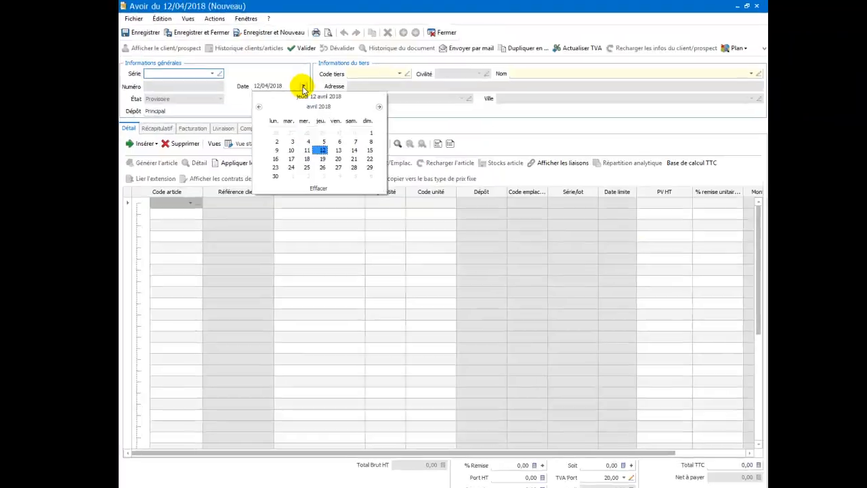
click(258, 106)
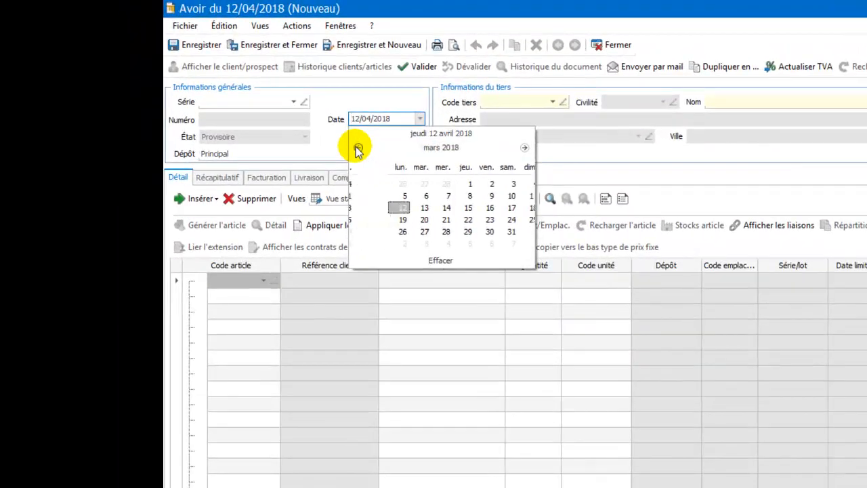
click(358, 147)
click(357, 147)
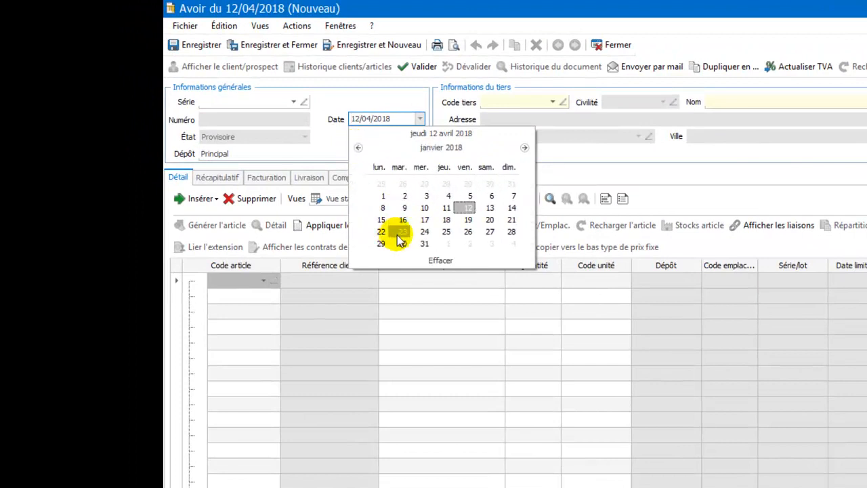
click(446, 233)
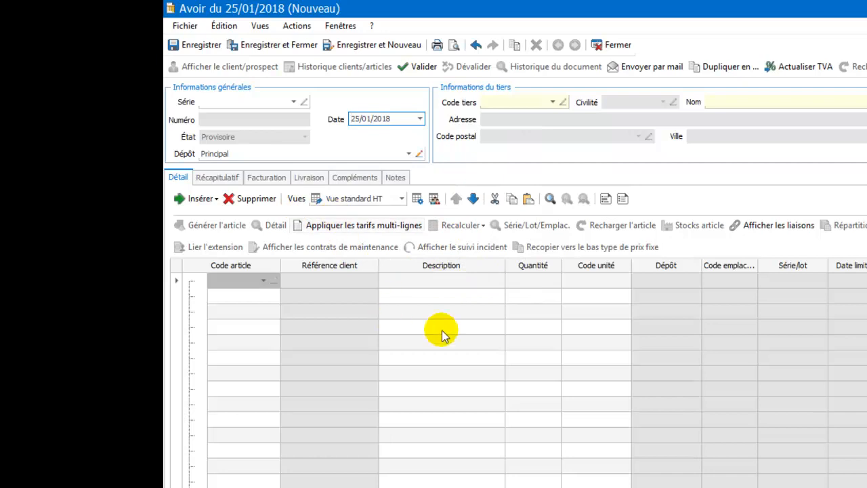
click(552, 102)
click(535, 195)
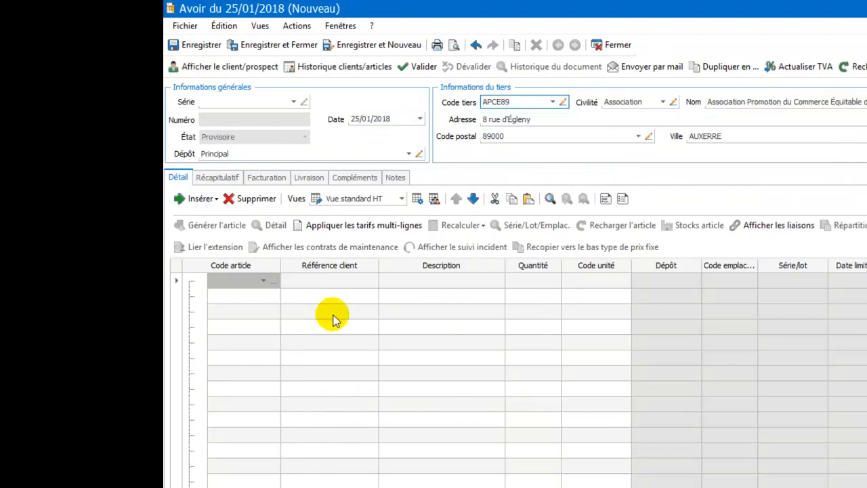
- Add the article REMISE to the first line of the credit note
click(237, 284)
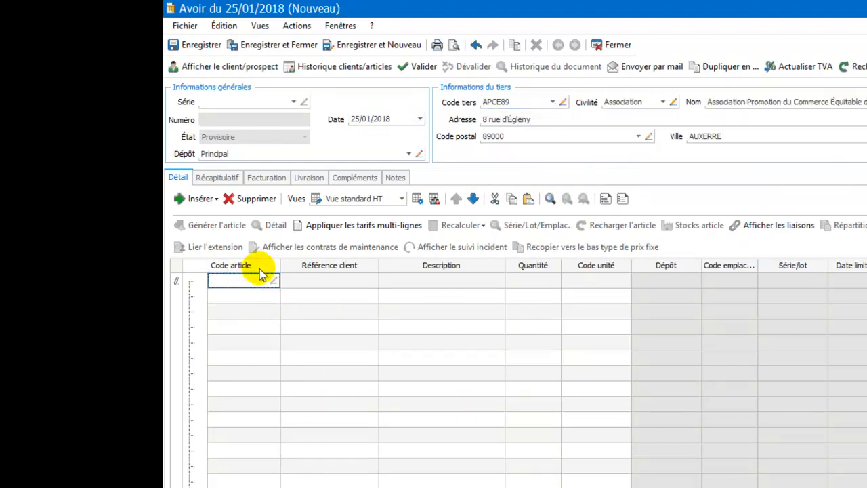
text(remi)
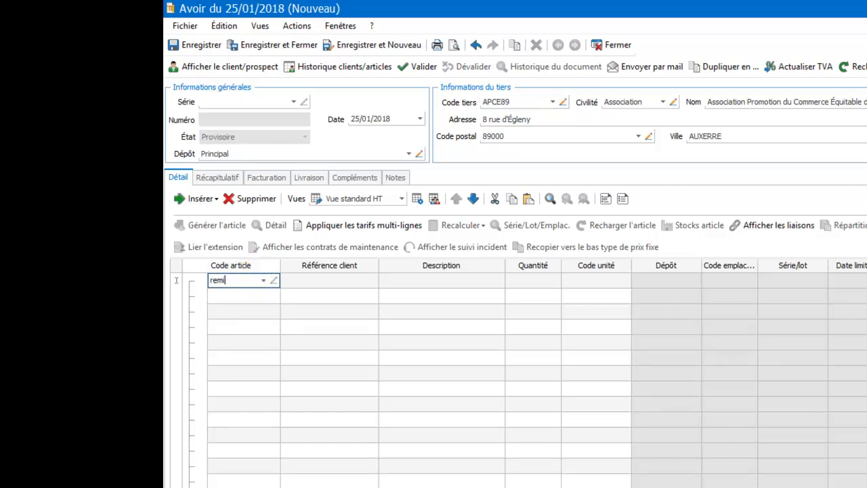
text(se)
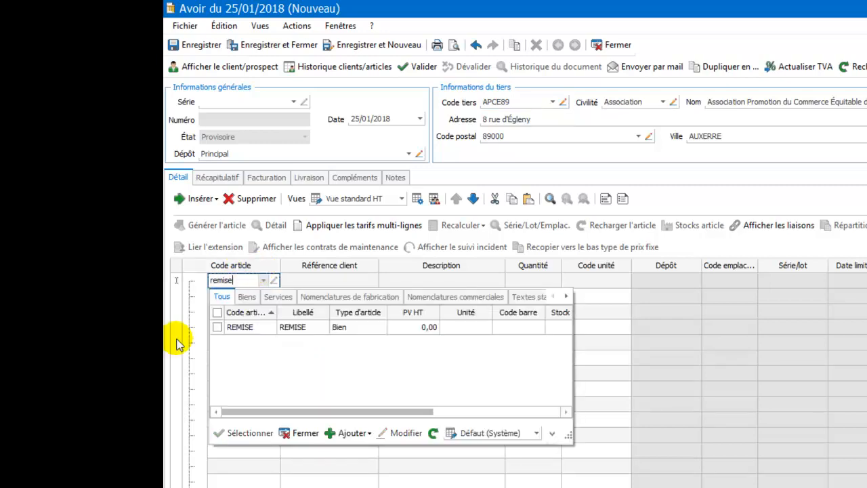
click(255, 331)
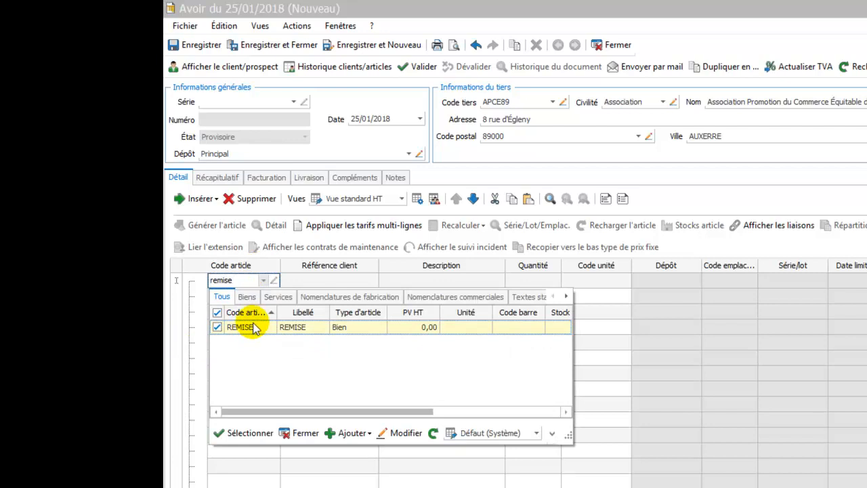
double_click(257, 329)
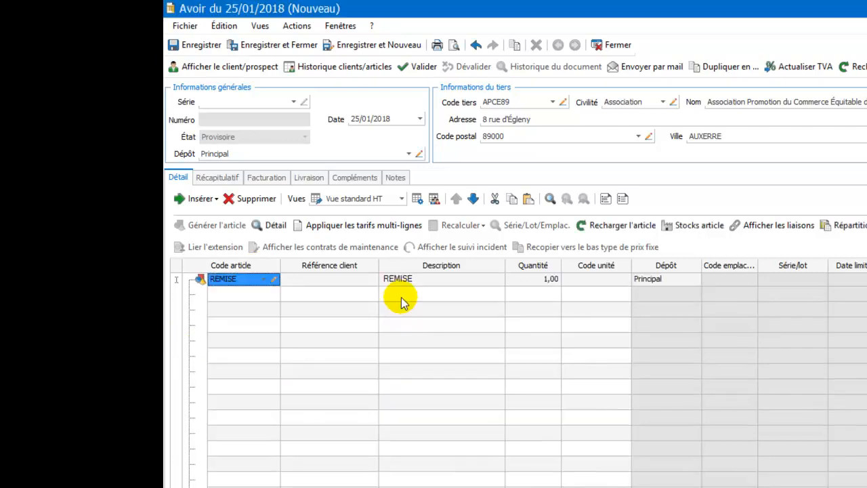
- Enter the comment "Remise oubliée sur facture n°0001" as the description of the credit note's second line
click(398, 297)
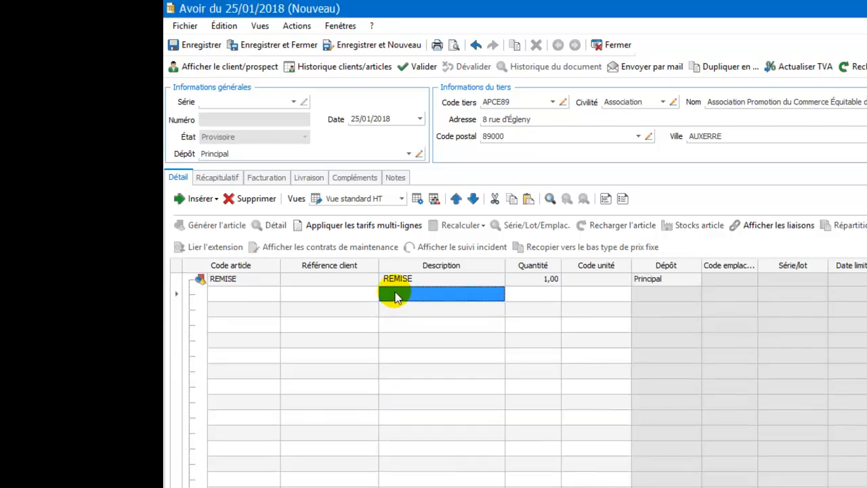
click(398, 296)
text(Remise oubliée sur facture)
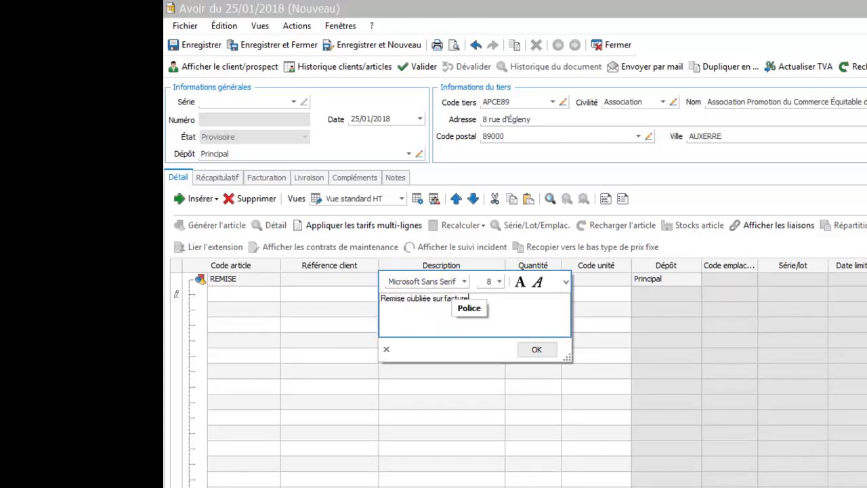
text( n°0001)
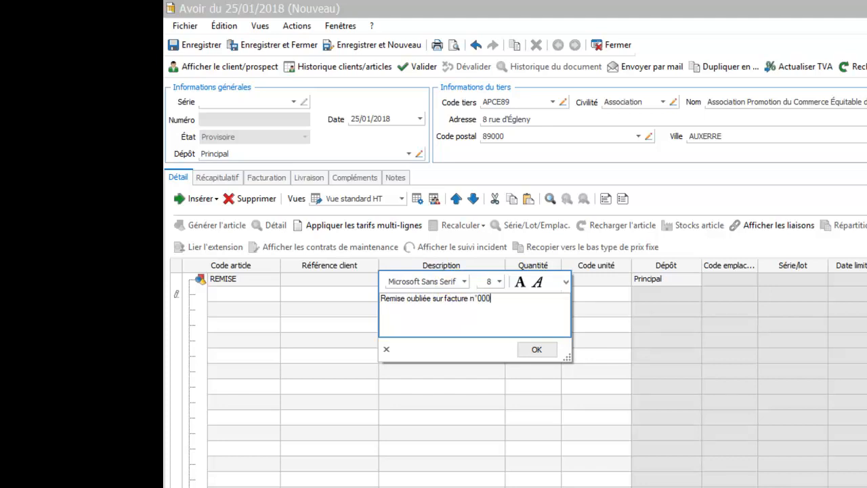
click(536, 348)
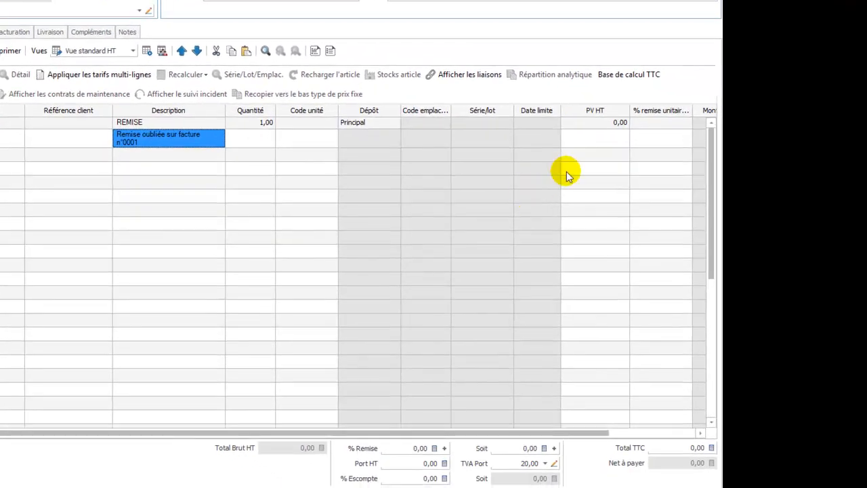
- Set the REMISE line's selling price excluding tax (PV HT) to 2,79 and its VAT rate to 5,50
click(704, 174)
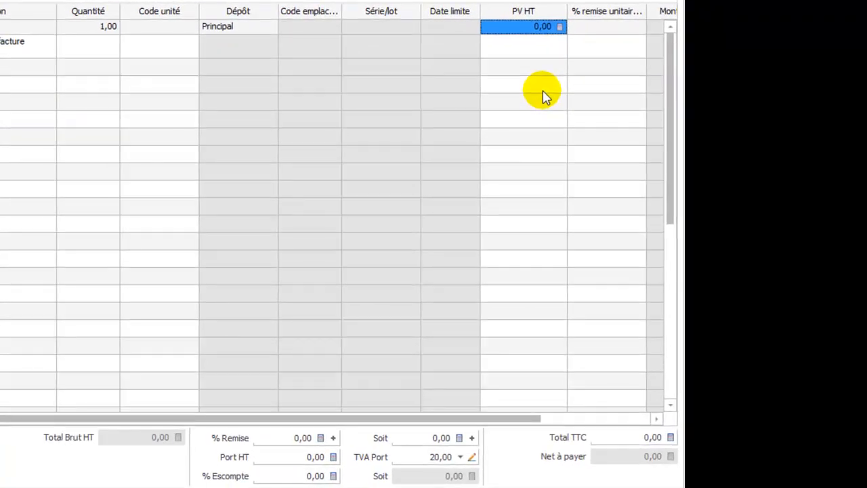
text(2,)
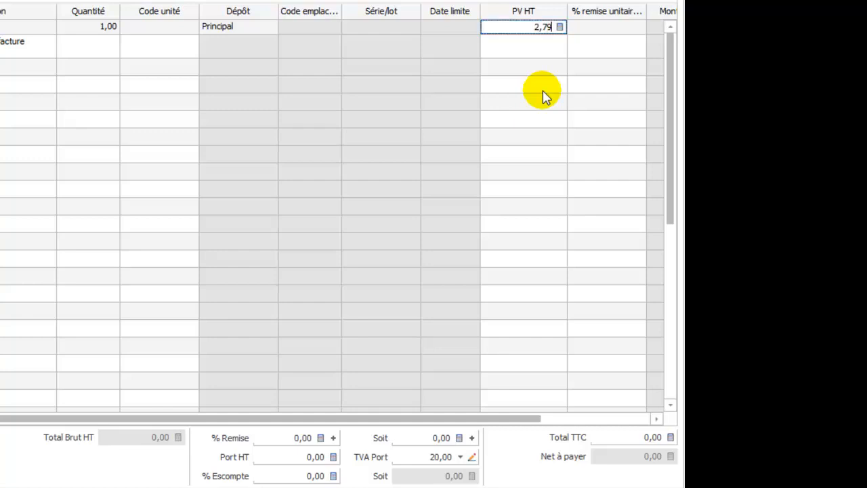
text(79)
key(Tab)
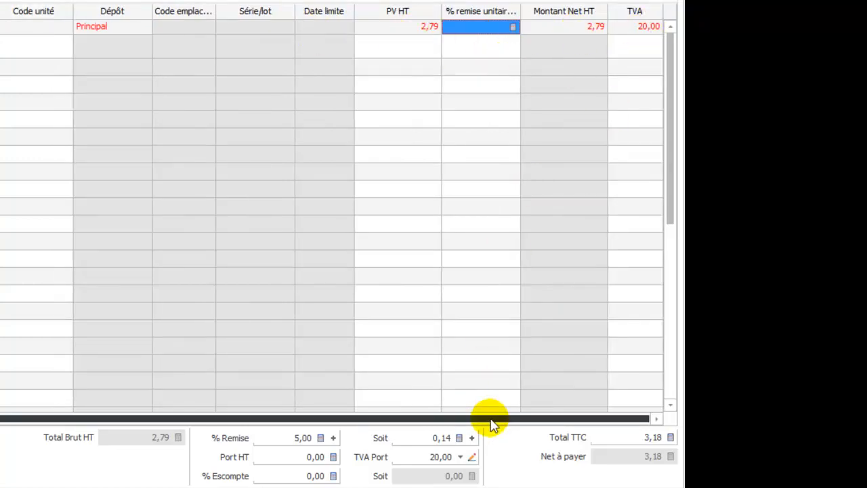
click(634, 30)
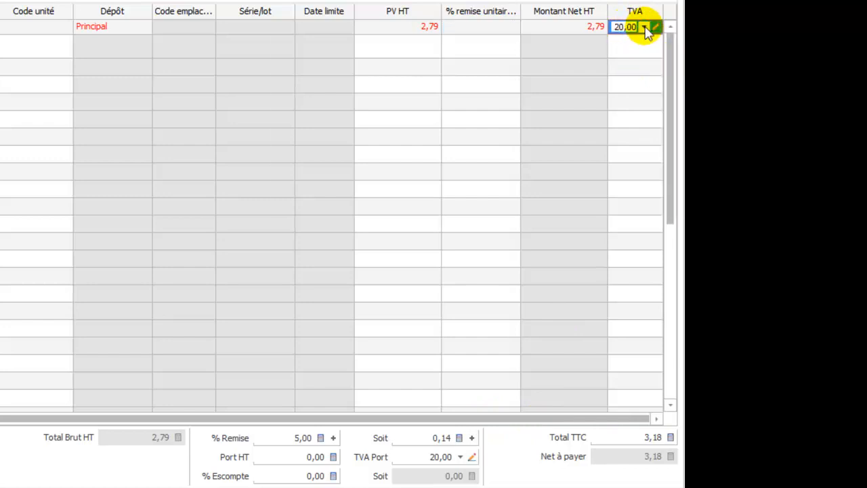
click(646, 28)
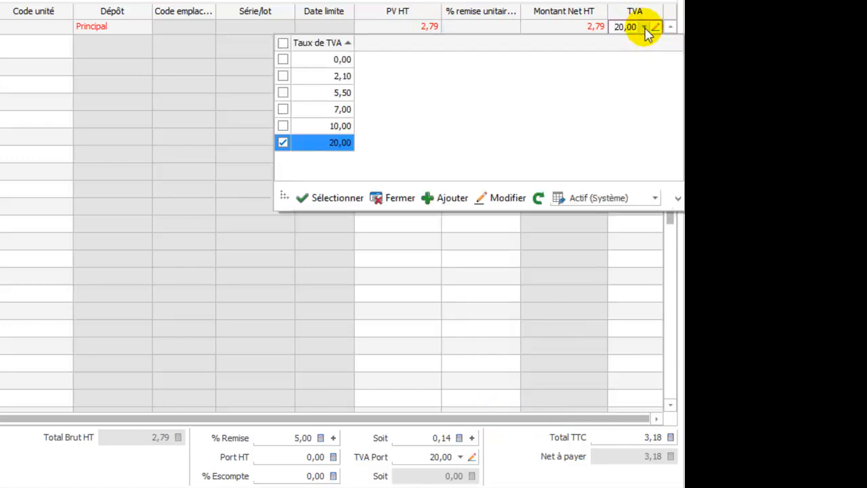
click(313, 93)
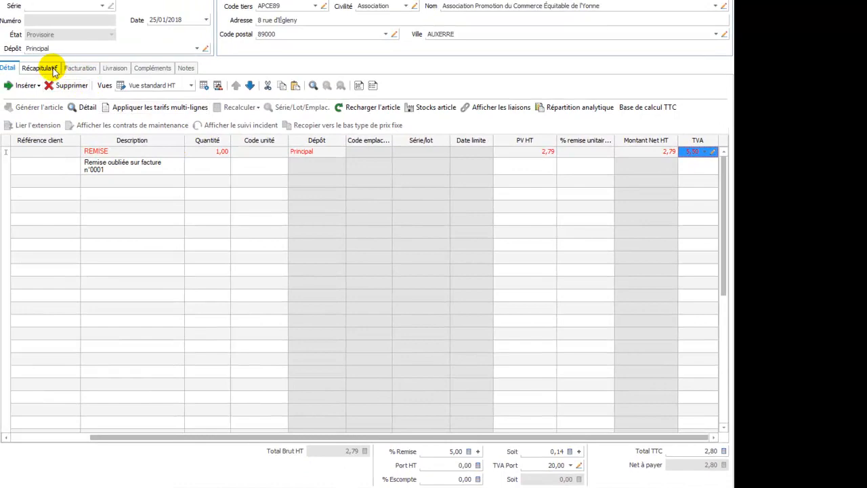
- Review the credit note's summary (Récapitulatif), and save and close the credit note
click(52, 69)
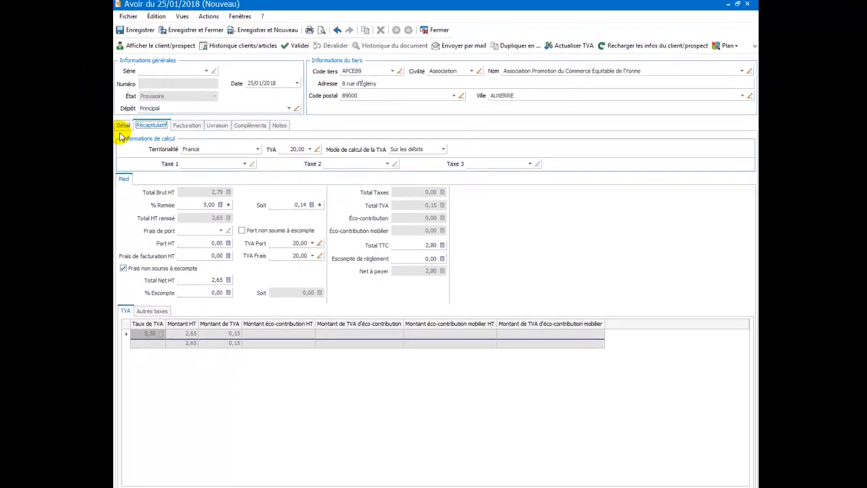
click(123, 125)
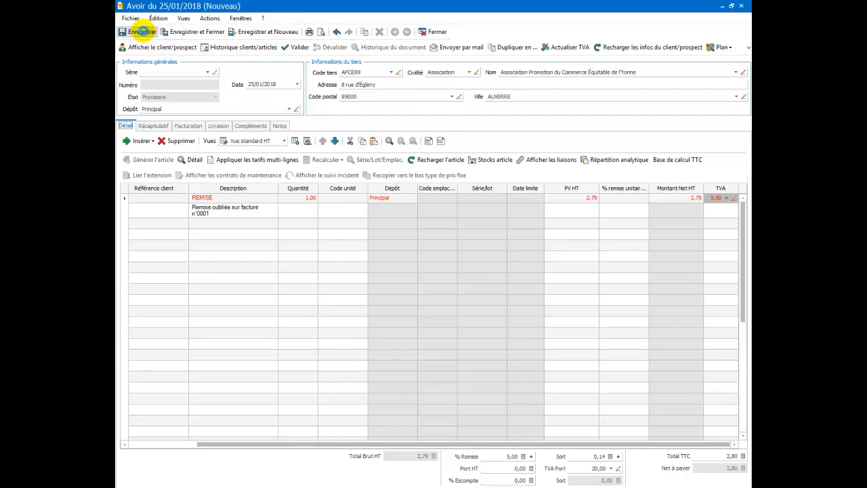
click(142, 32)
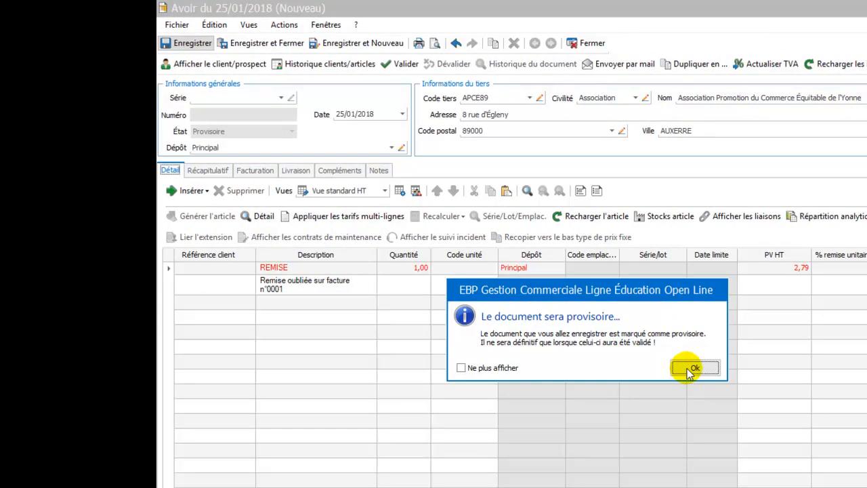
click(692, 368)
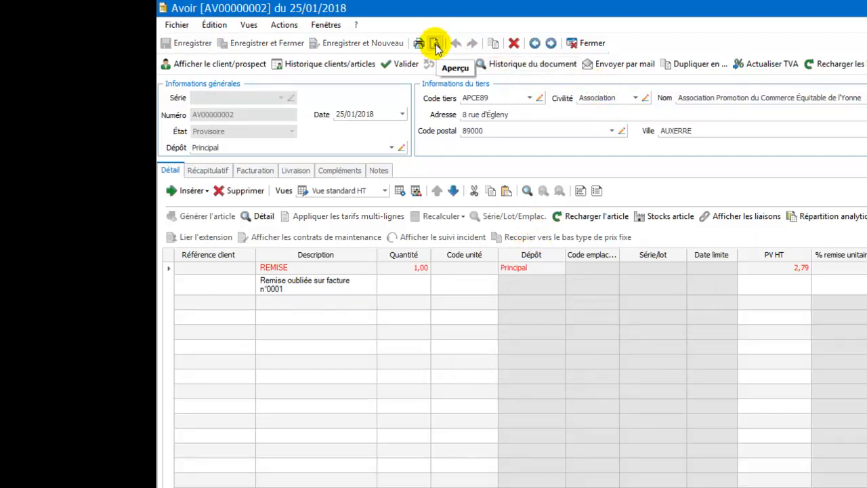
click(579, 44)
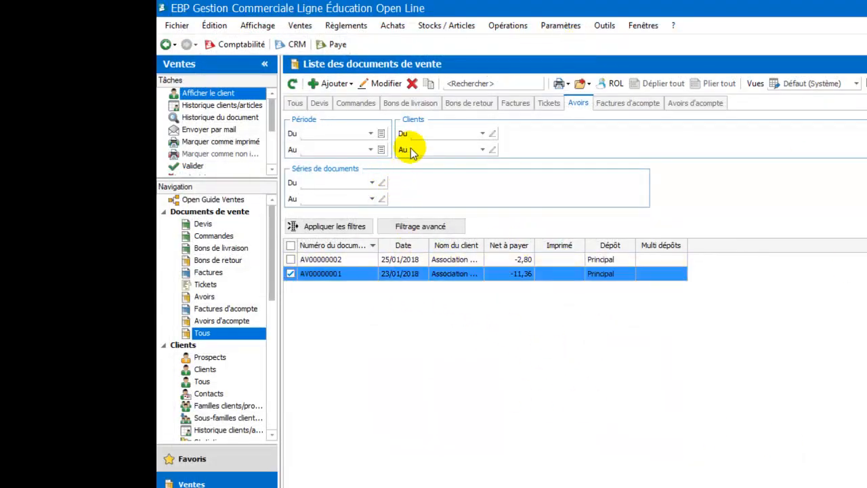
- Validate the credit note dated 23/01/2018 in the credit notes list
click(386, 83)
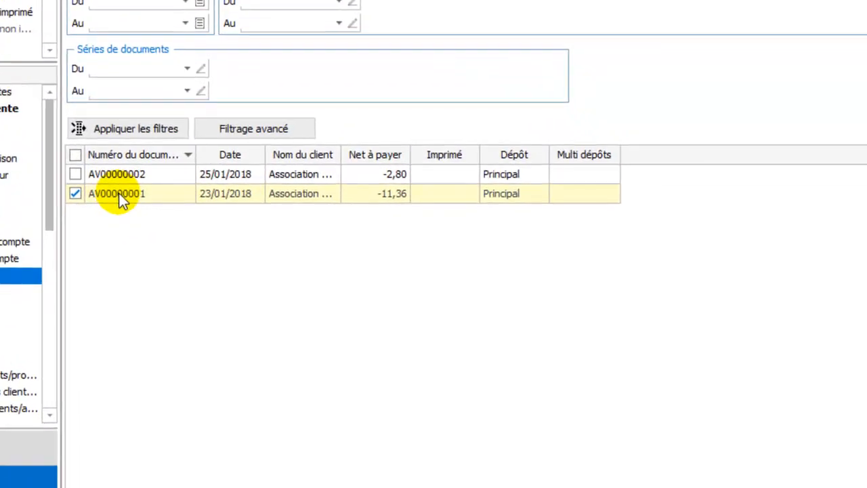
right_click(119, 198)
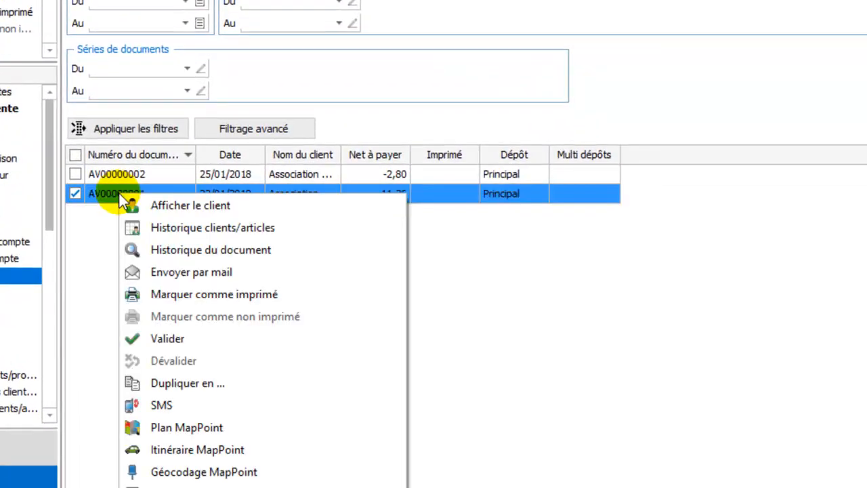
click(180, 341)
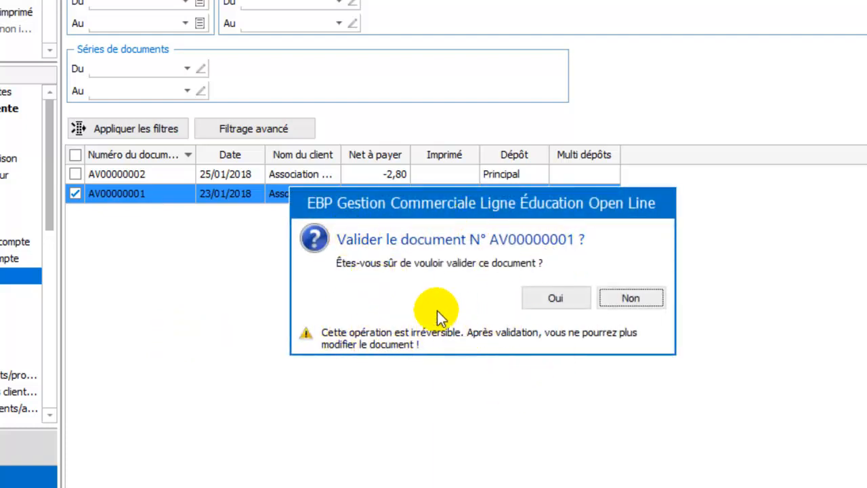
click(566, 298)
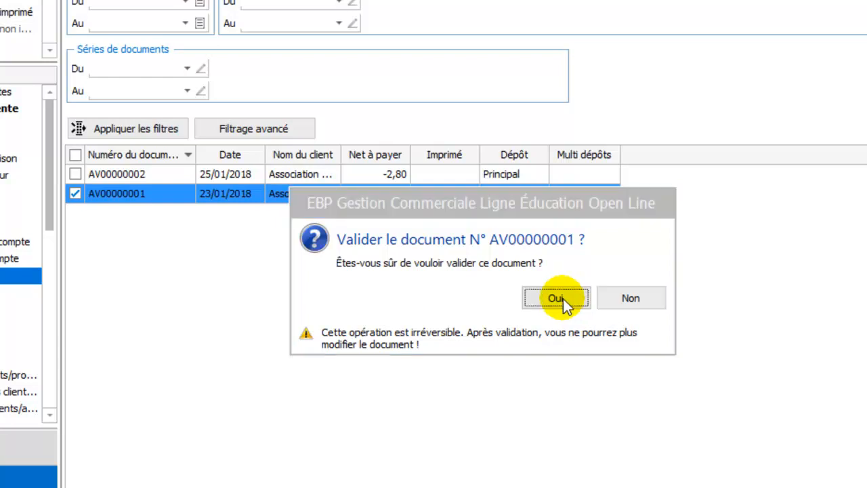
- Validate the credit note dated 25/01/2018 and return to the start screen
click(98, 174)
right_click(98, 174)
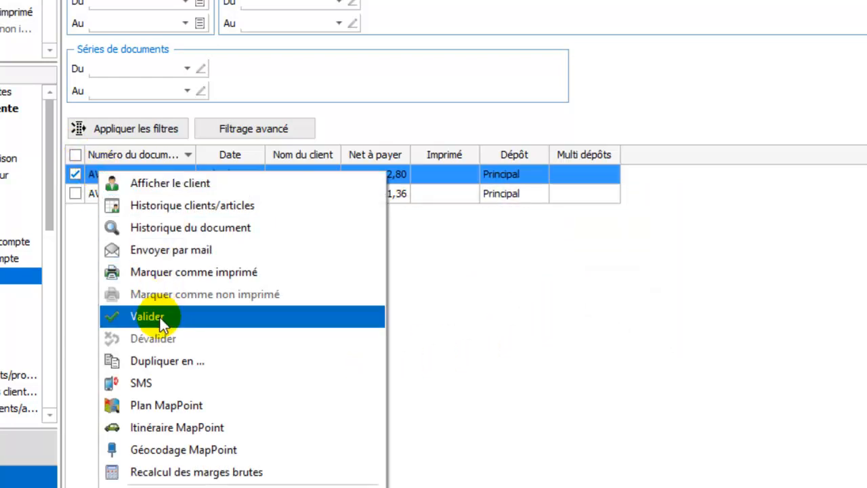
click(160, 316)
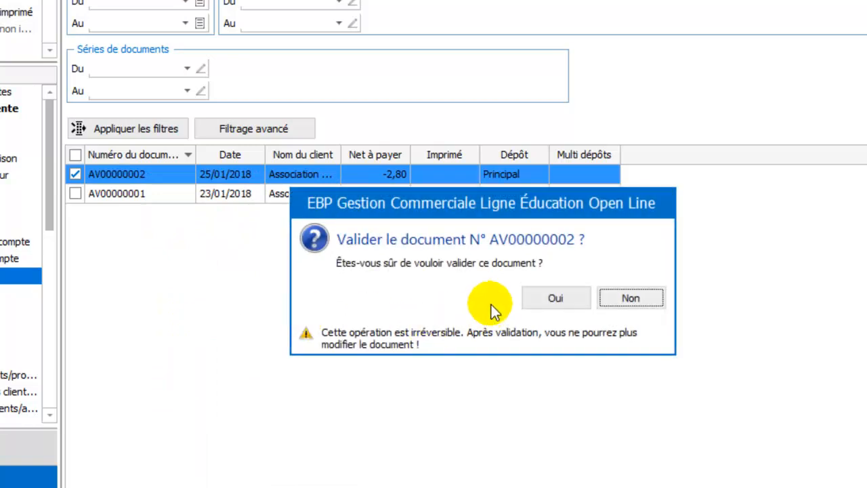
click(549, 298)
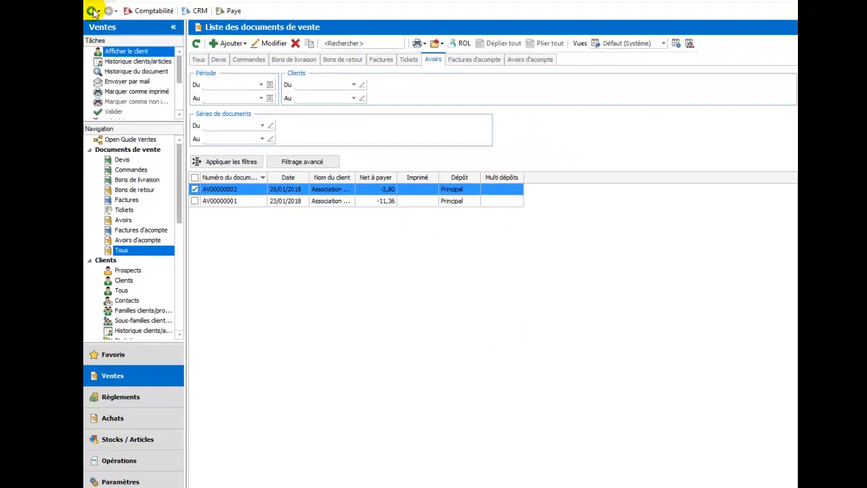
click(122, 34)
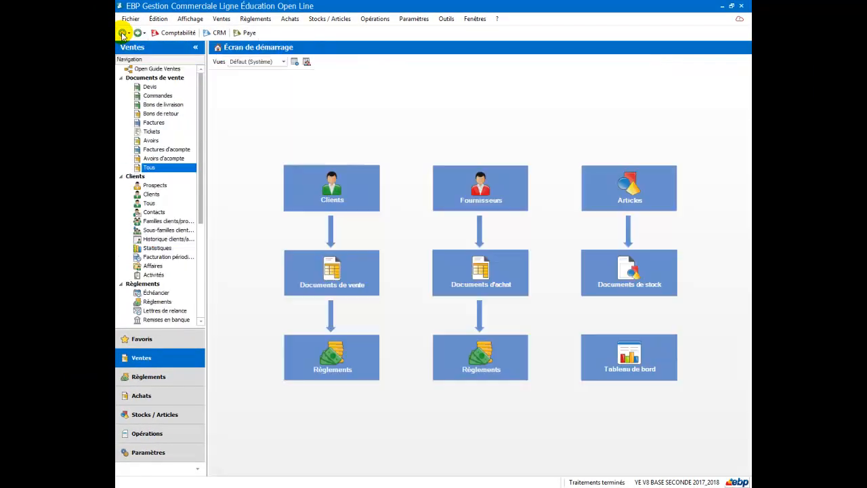